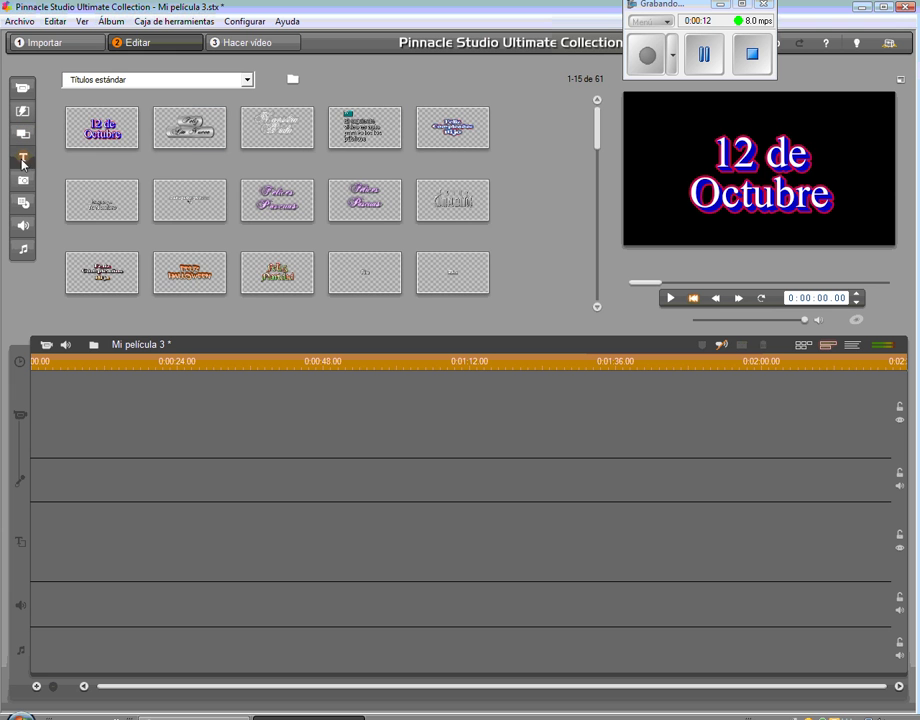
# Step: Place the "12 de Octubre" title at the start of the video track and replace its text with "Have you got a pet?"
pyautogui.moveTo(104, 123); pyautogui.dragTo(96, 403)
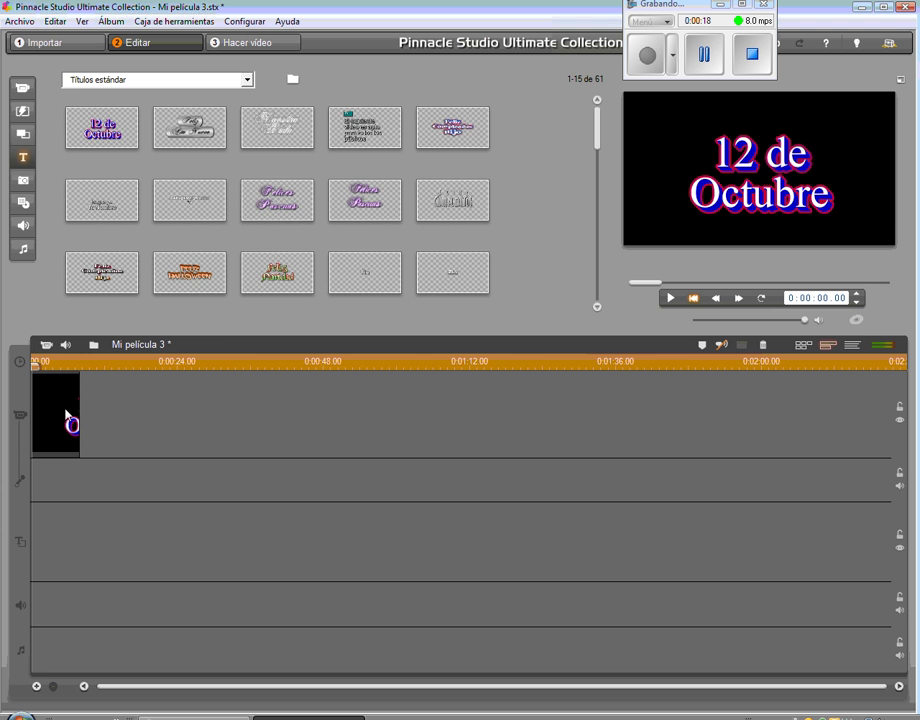
pyautogui.doubleClick(64, 402)
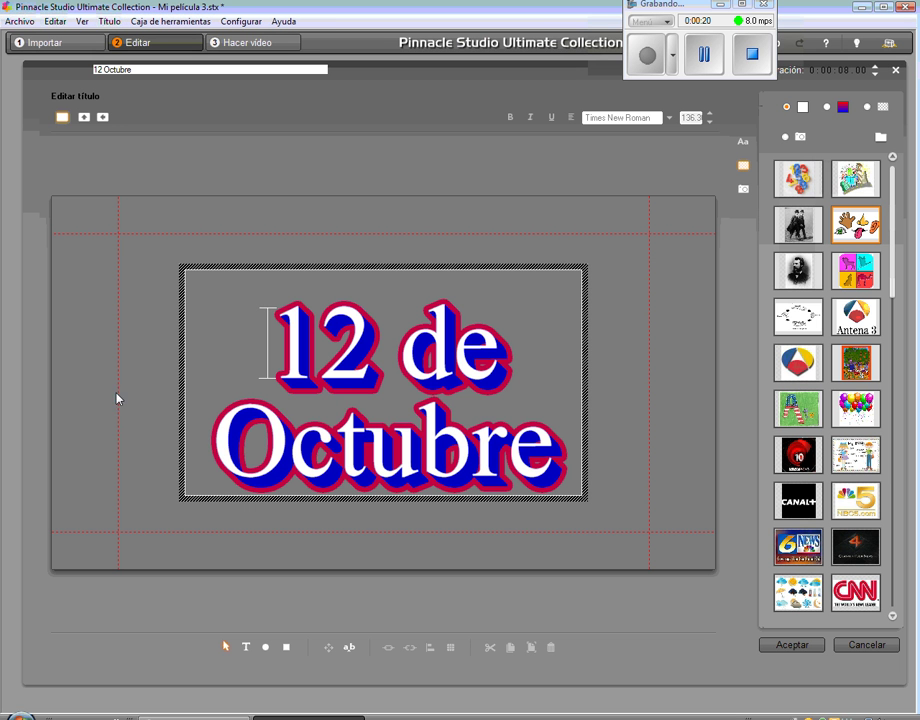
pyautogui.hotkey('ctrl', 'a')
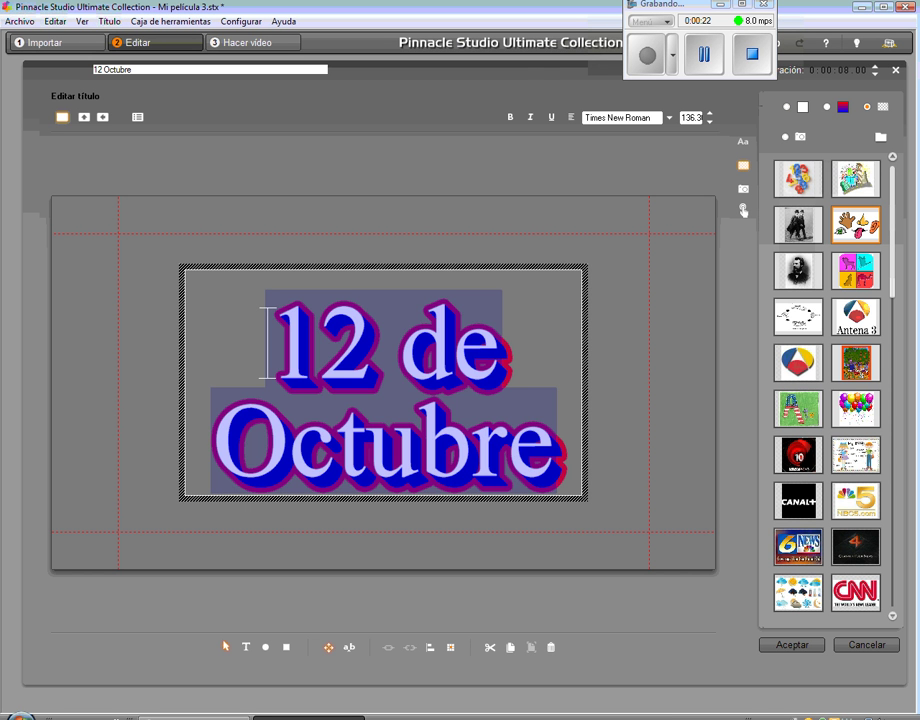
pyautogui.write('Have y')
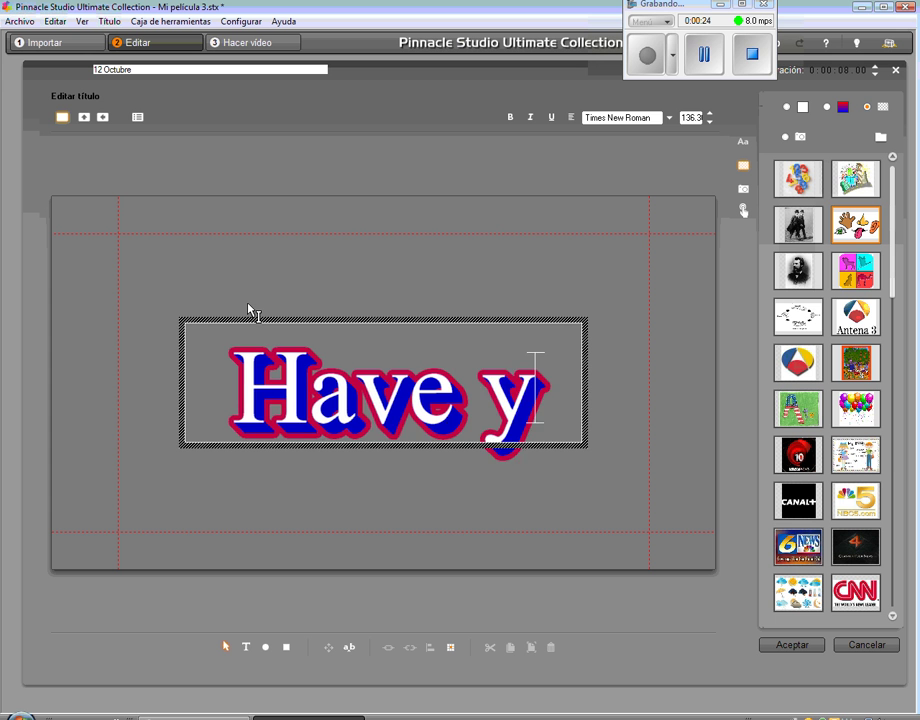
pyautogui.write('out g')
pyautogui.press('BackSpace')
pyautogui.press('BackSpace')
pyautogui.press('BackSpace')
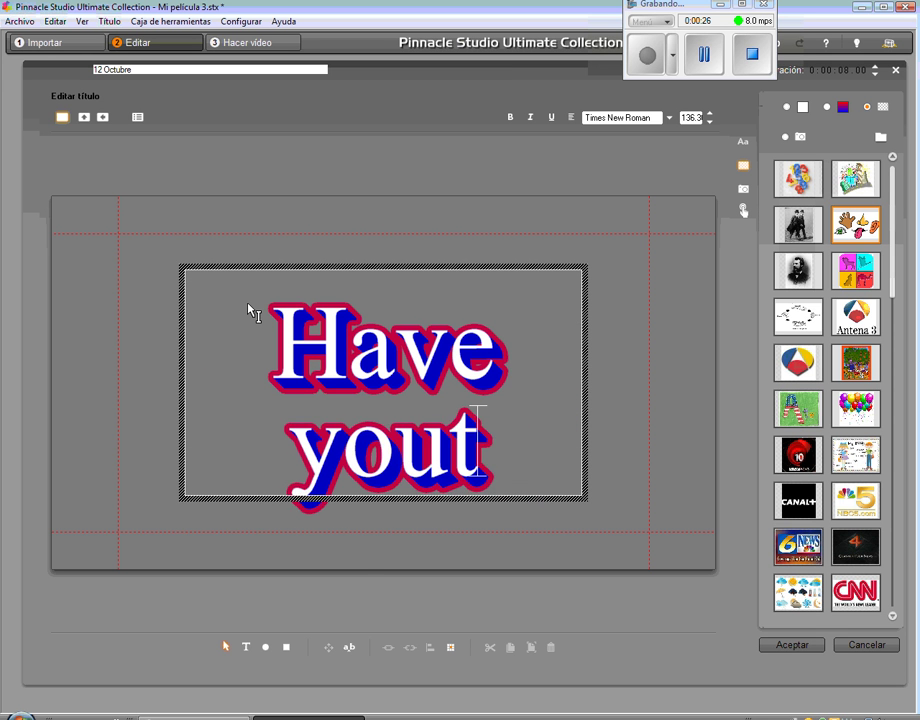
pyautogui.write('got a pet')
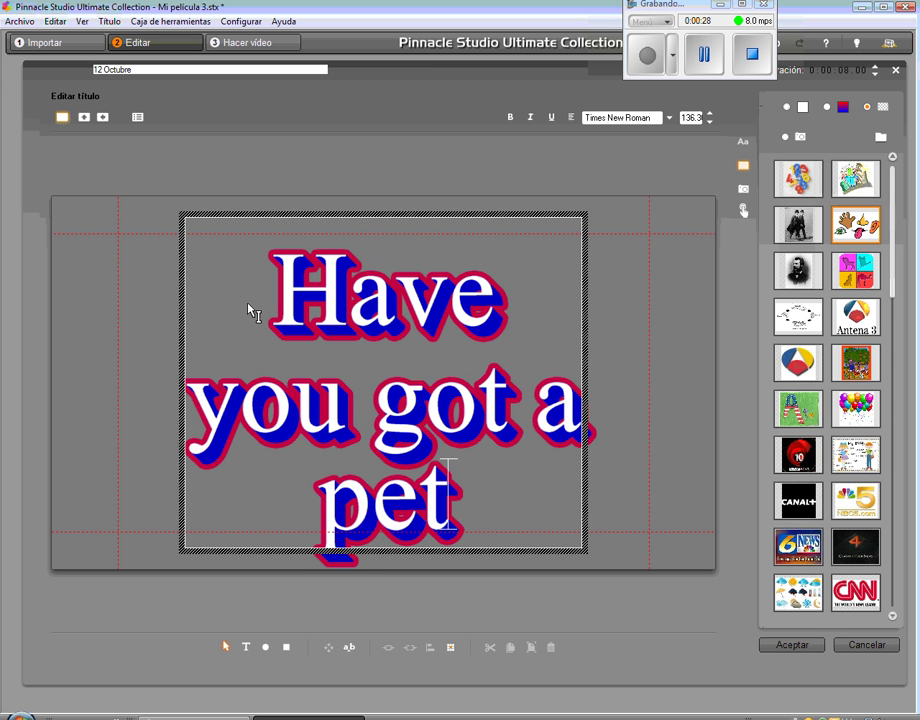
pyautogui.write('?')
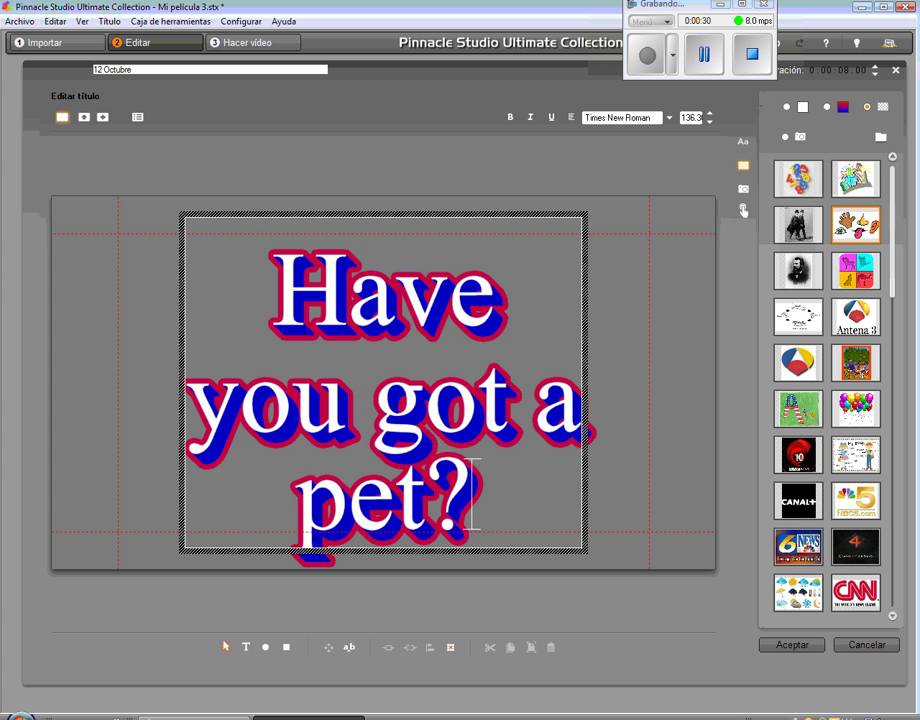
# Step: Reduce the font size of the whole title text to about 70
pyautogui.moveTo(470, 495); pyautogui.dragTo(273, 290)
pyautogui.click(710, 122)
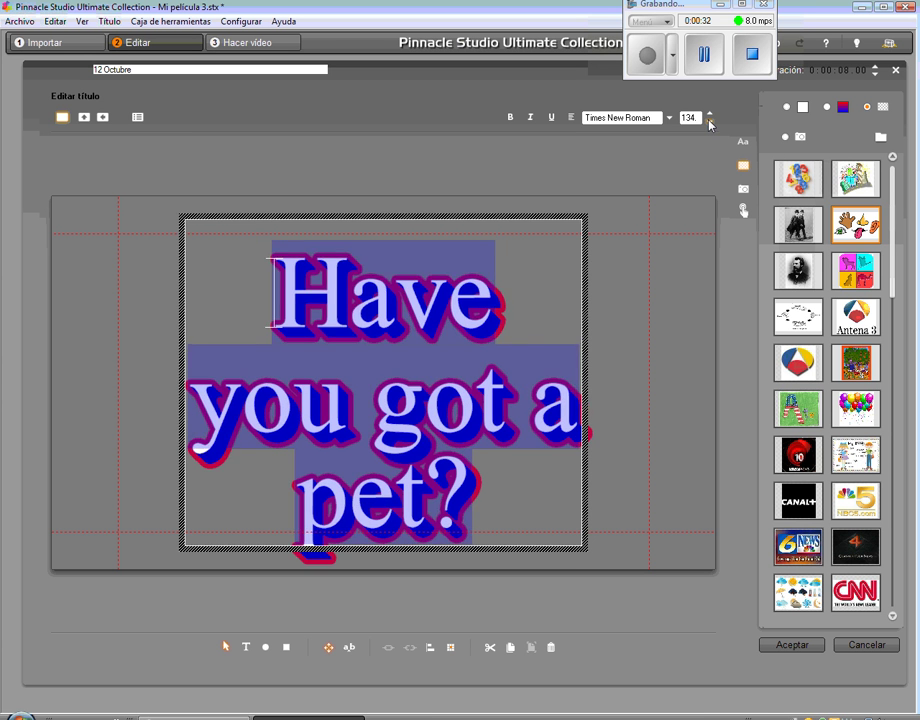
pyautogui.moveTo(710, 128); pyautogui.dragTo(712, 125)
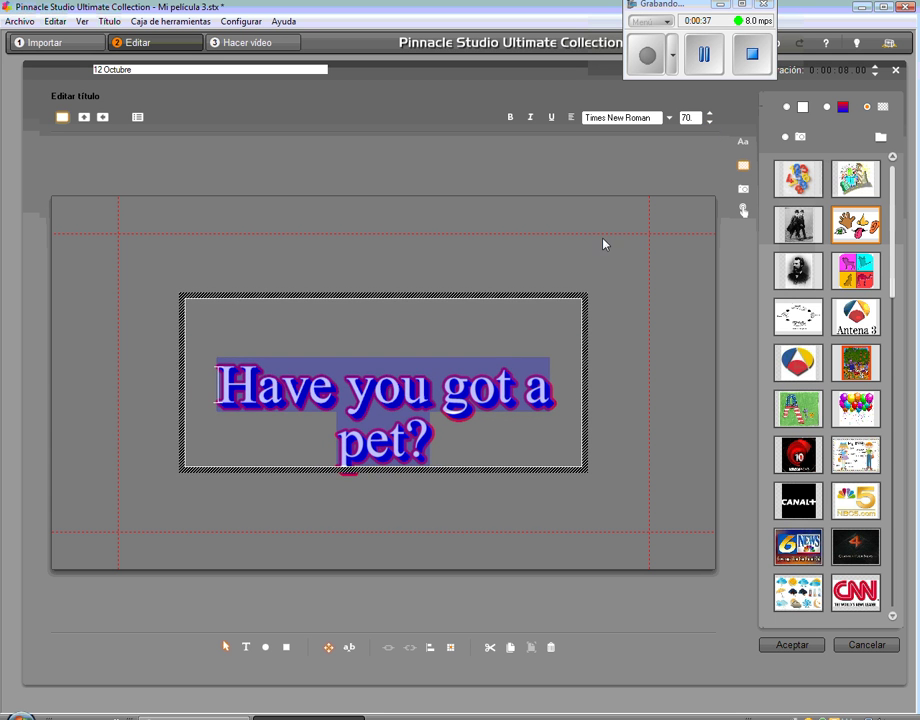
# Step: Move the text box to the upper part of the frame and widen it so the title fits on one line
pyautogui.click(513, 297)
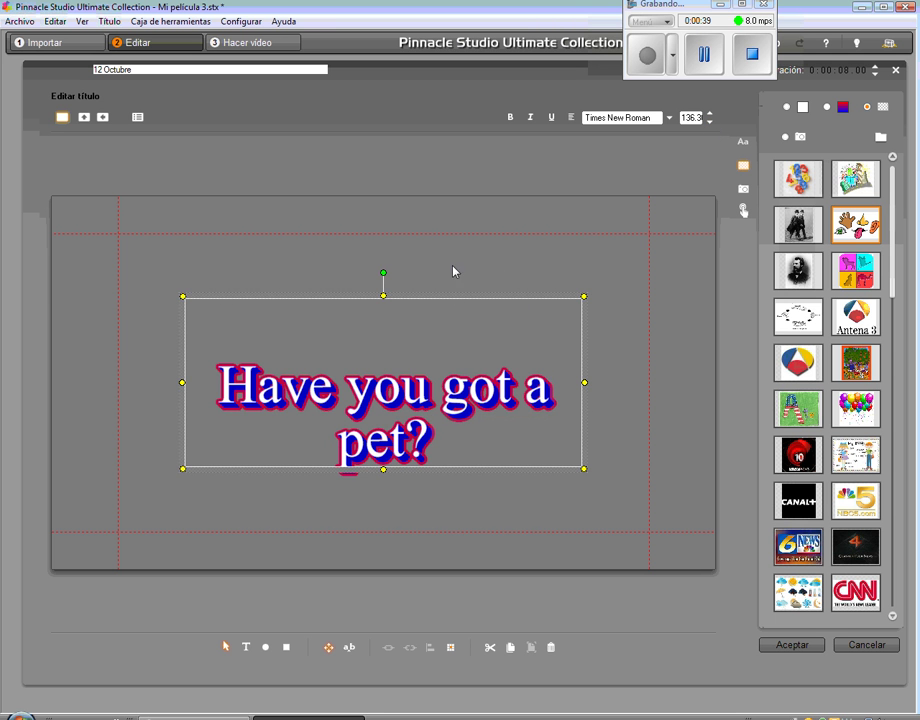
pyautogui.moveTo(448, 298); pyautogui.dragTo(409, 217)
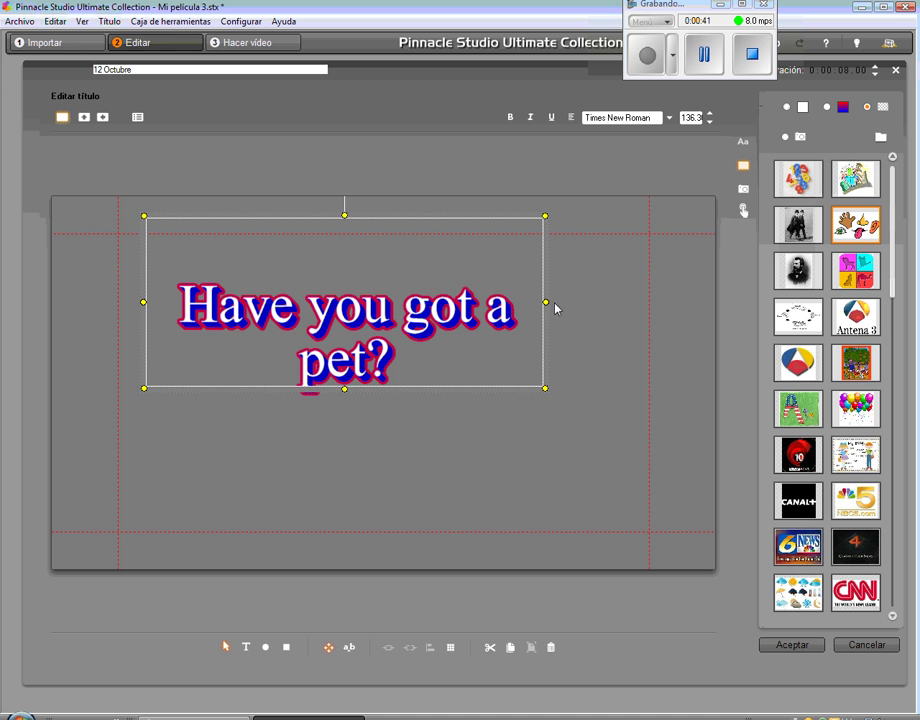
pyautogui.moveTo(554, 306); pyautogui.dragTo(653, 294)
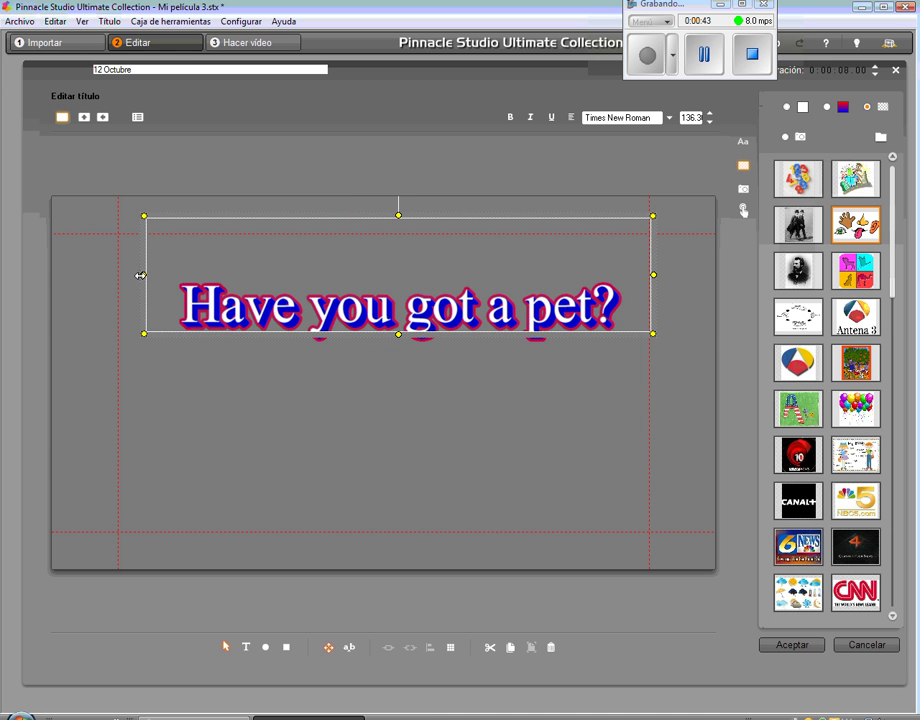
pyautogui.moveTo(140, 275); pyautogui.dragTo(103, 262)
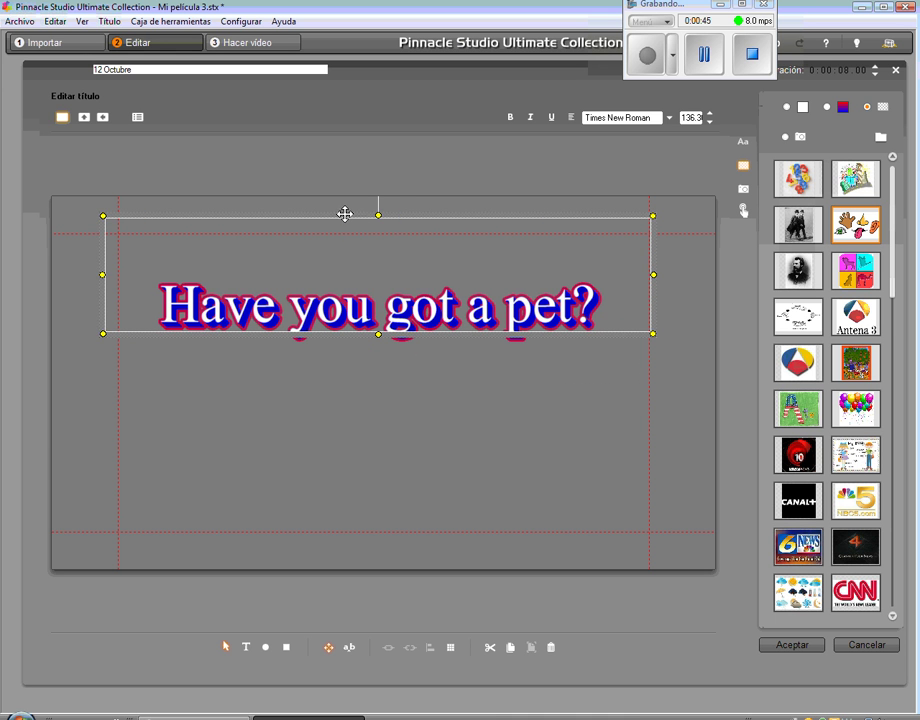
pyautogui.moveTo(344, 214); pyautogui.dragTo(350, 183)
# Step: Apply the green variant of the black-outlined standard text style to the whole title
pyautogui.moveTo(603, 275); pyautogui.dragTo(165, 275)
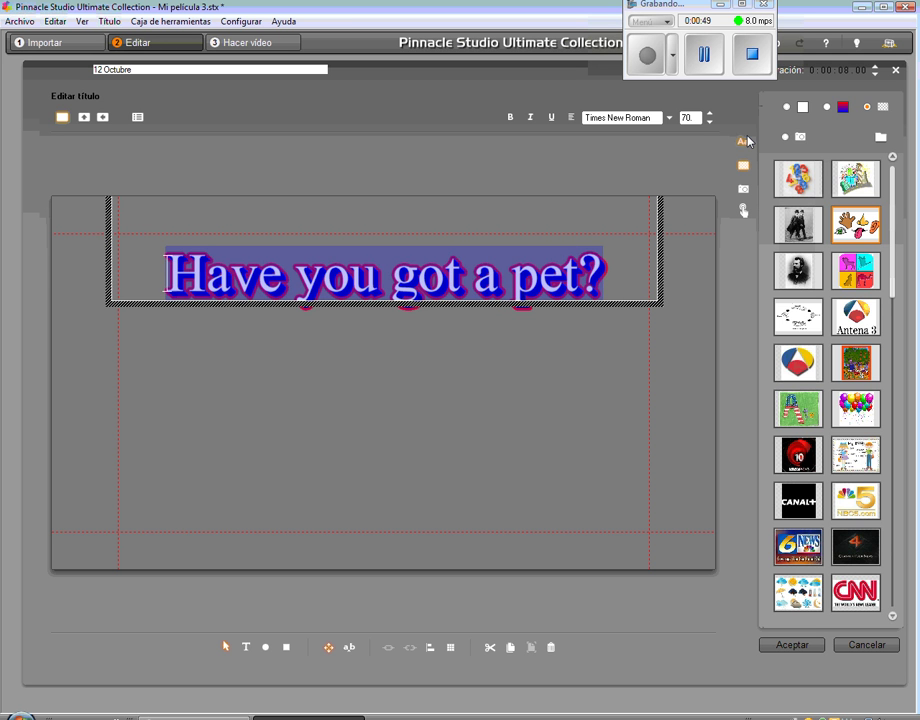
pyautogui.click(744, 141)
pyautogui.click(805, 222)
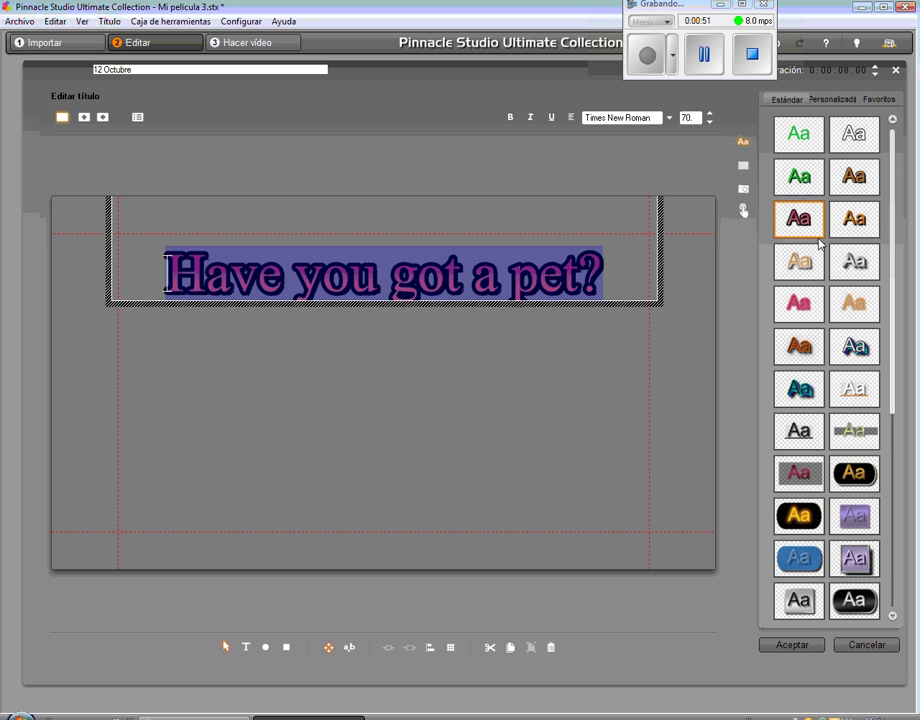
pyautogui.moveTo(800, 228)
pyautogui.click(684, 283)
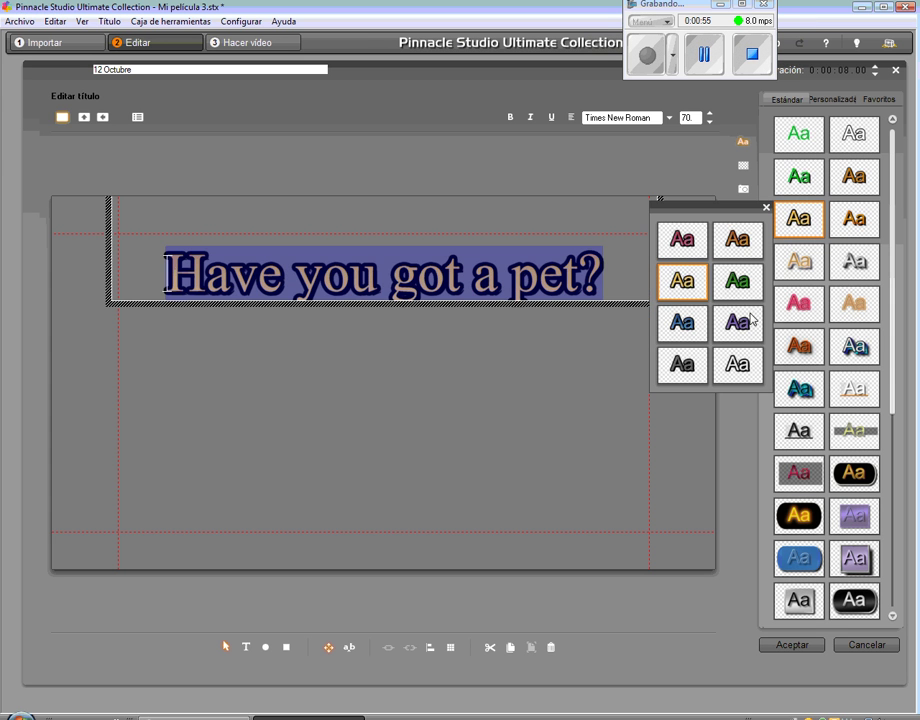
pyautogui.click(735, 283)
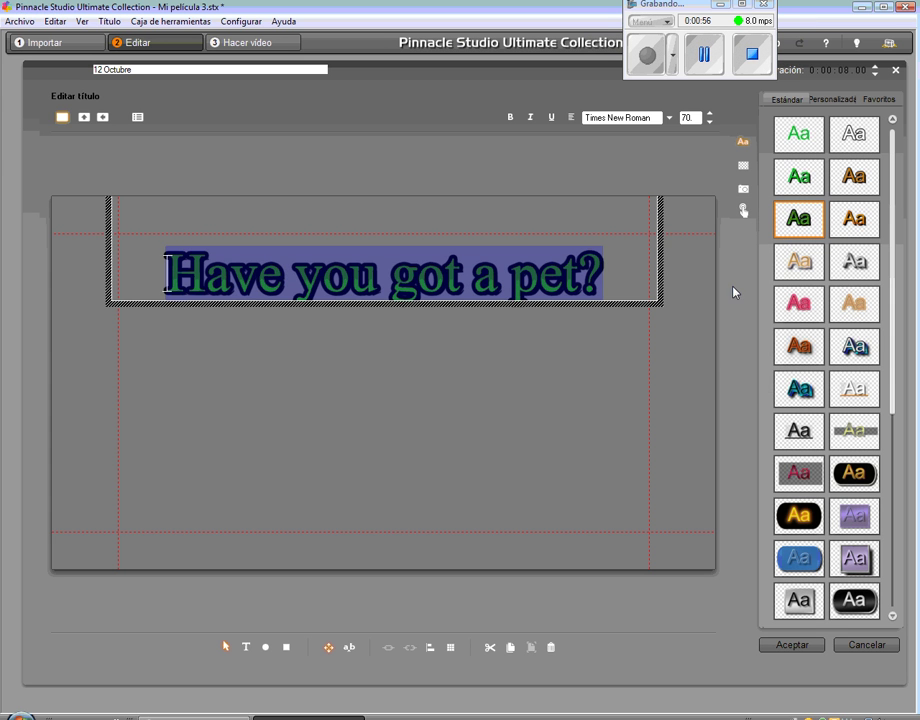
pyautogui.click(563, 444)
# Step: Give the title a solid white background colour
pyautogui.click(743, 165)
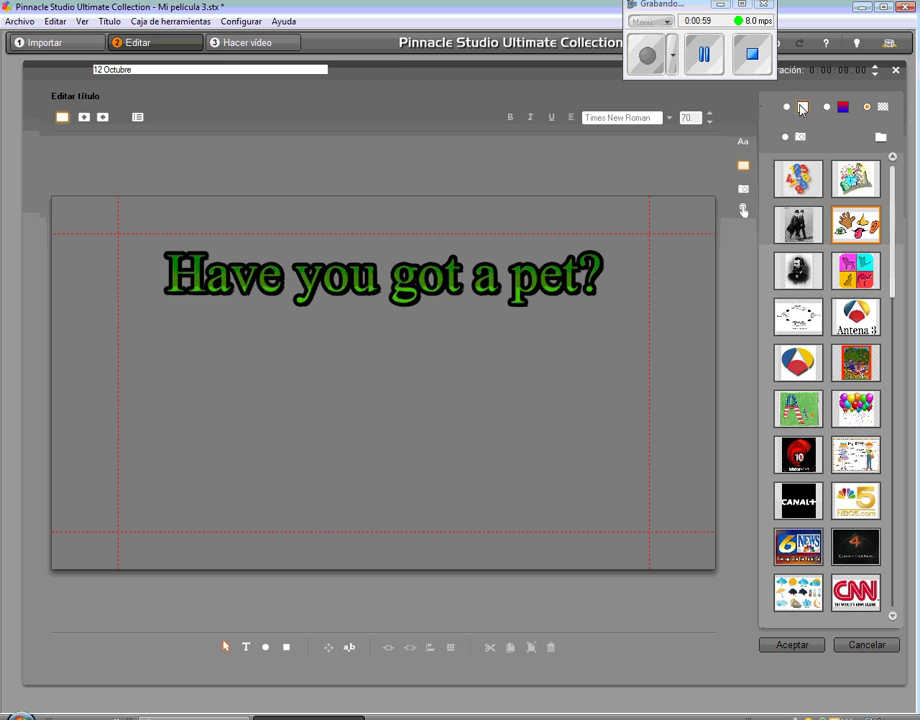
pyautogui.click(802, 108)
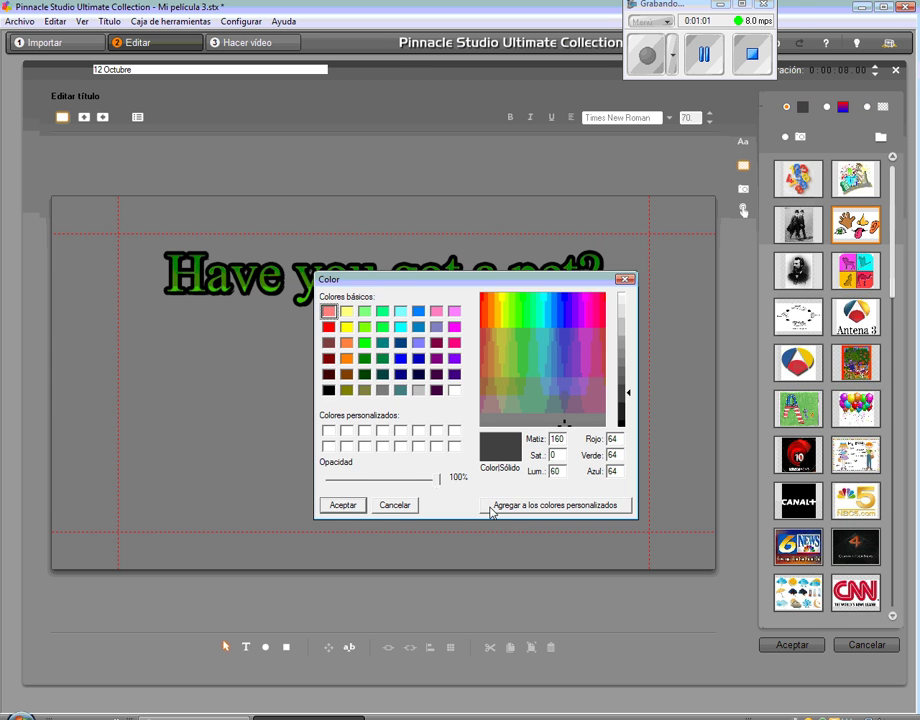
pyautogui.click(352, 509)
pyautogui.click(805, 106)
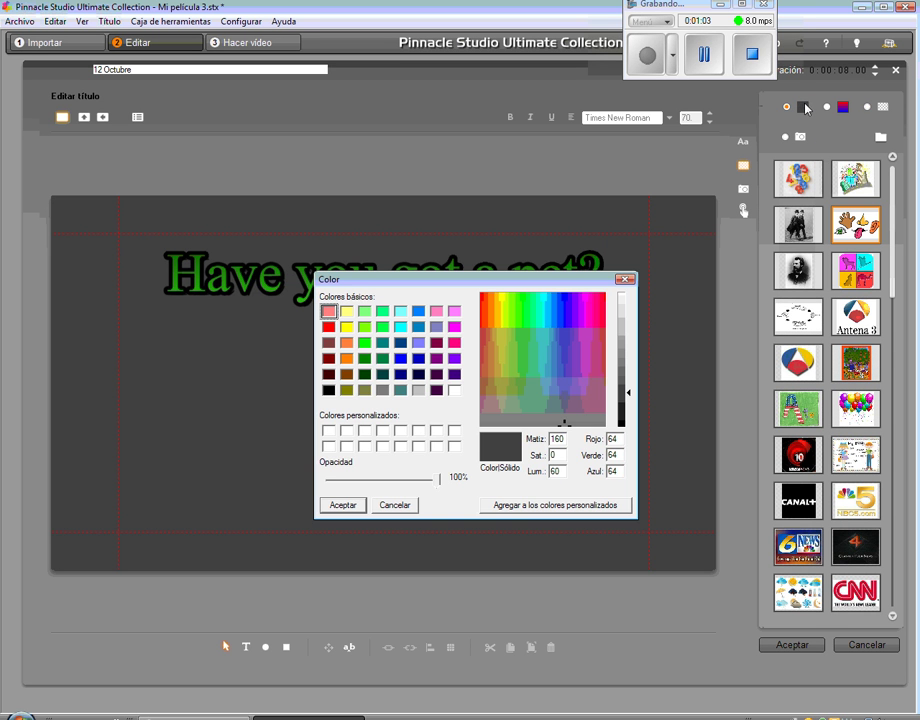
pyautogui.click(456, 392)
pyautogui.click(355, 506)
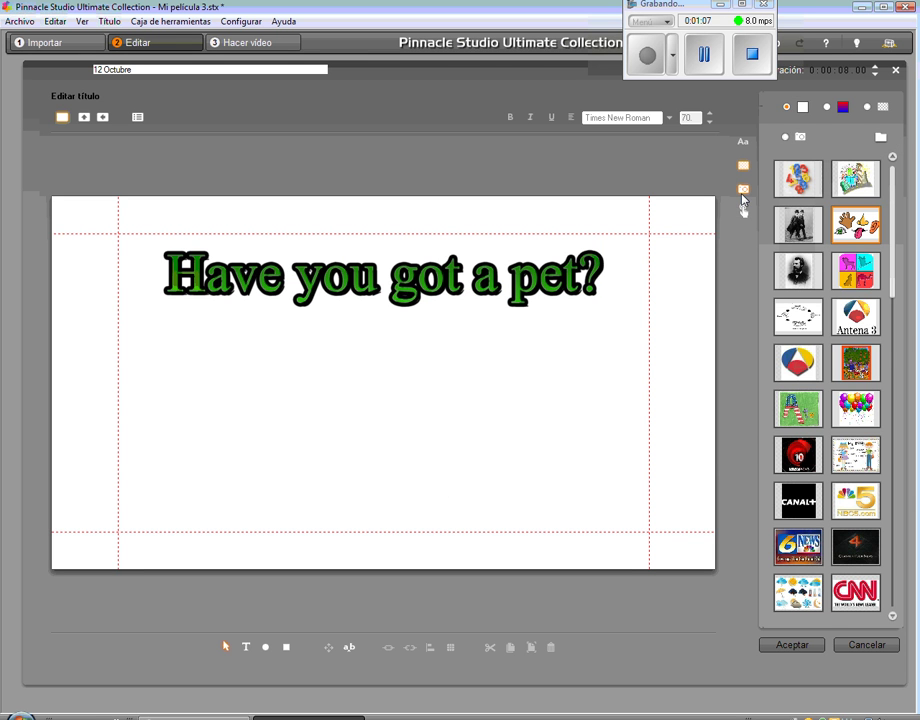
# Step: Insert the Garfield and Odie picture, enlarge and centre it below the title text, and accept the title
pyautogui.click(743, 189)
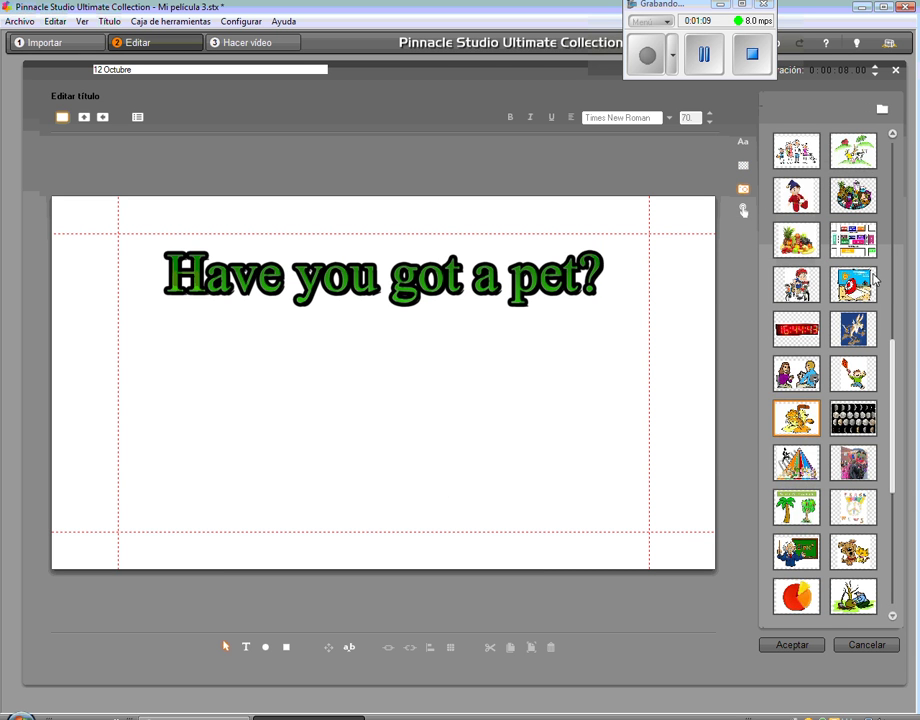
pyautogui.doubleClick(798, 420)
pyautogui.click(402, 398)
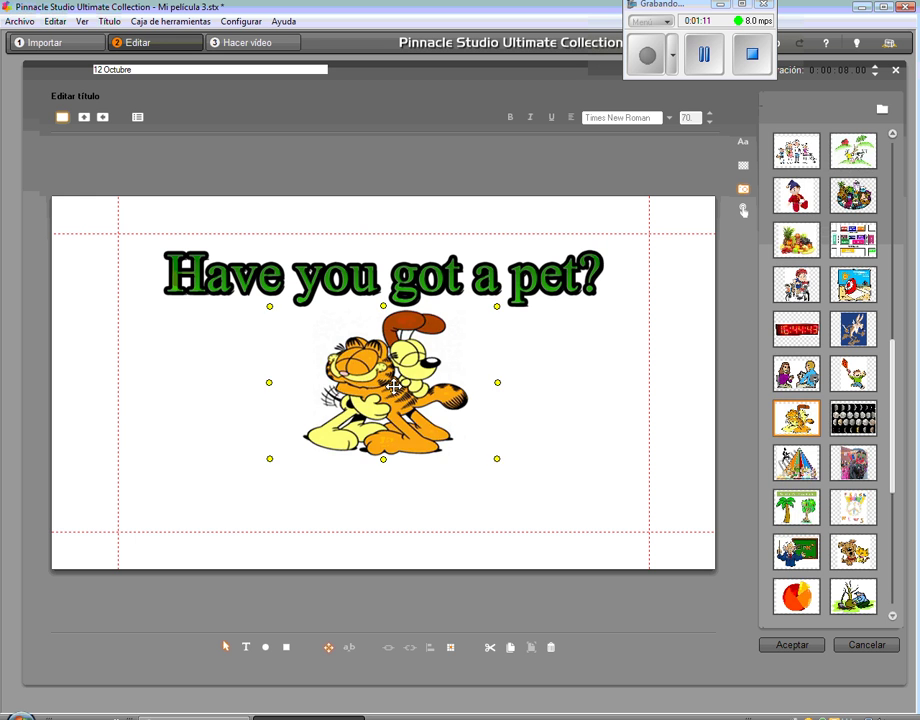
pyautogui.moveTo(402, 398); pyautogui.dragTo(368, 402)
pyautogui.click(503, 507)
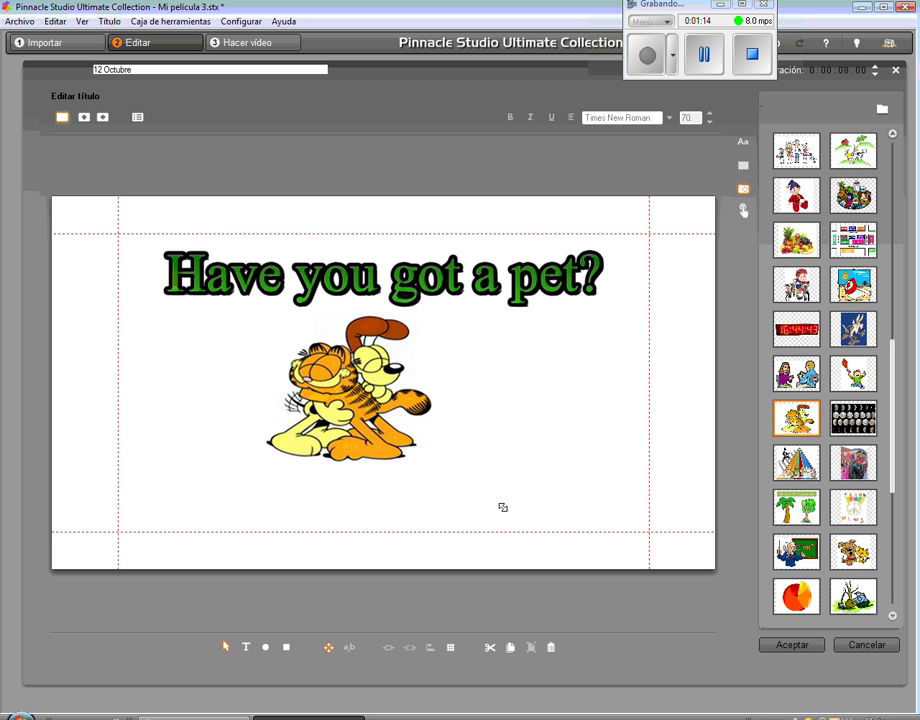
pyautogui.moveTo(510, 525); pyautogui.dragTo(530, 529)
pyautogui.moveTo(380, 510); pyautogui.dragTo(380, 538)
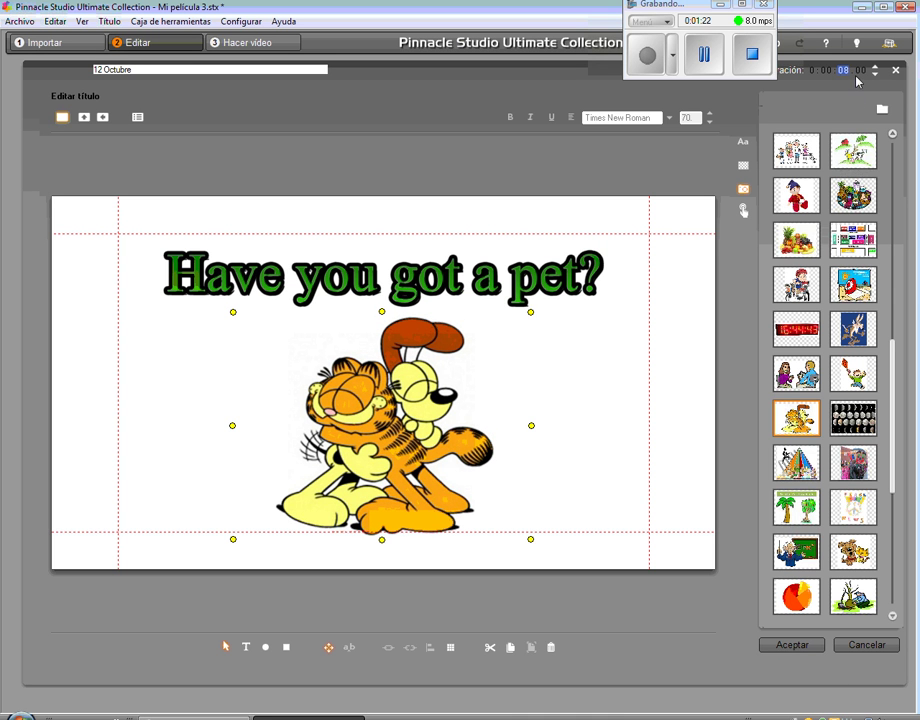
pyautogui.click(794, 646)
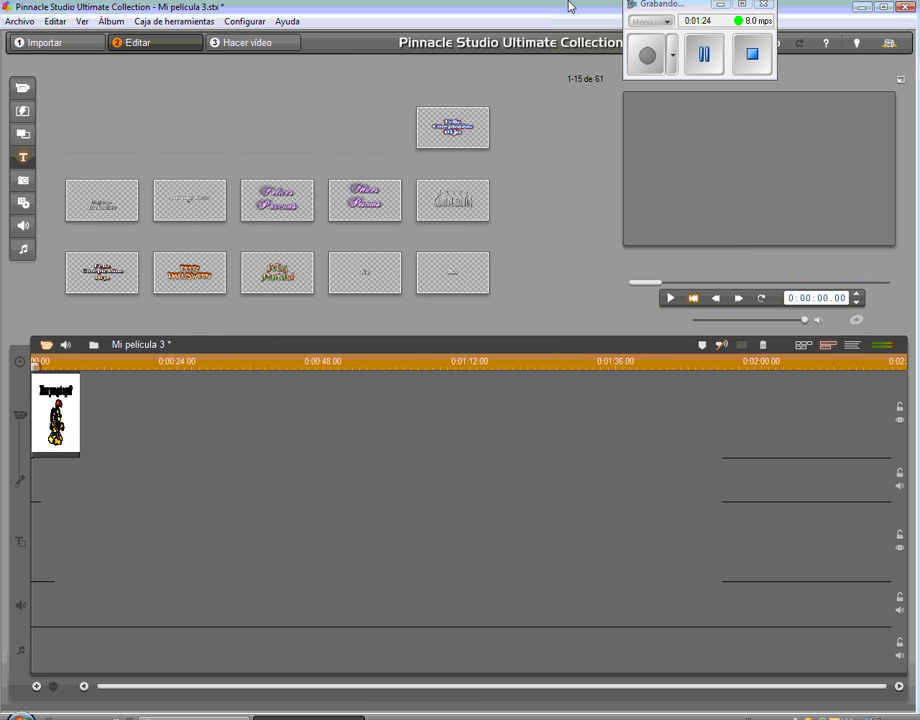
# Step: Place the clip 00000(2).mpg right after the title and raise its audio volume line slightly at two points
pyautogui.click(24, 89)
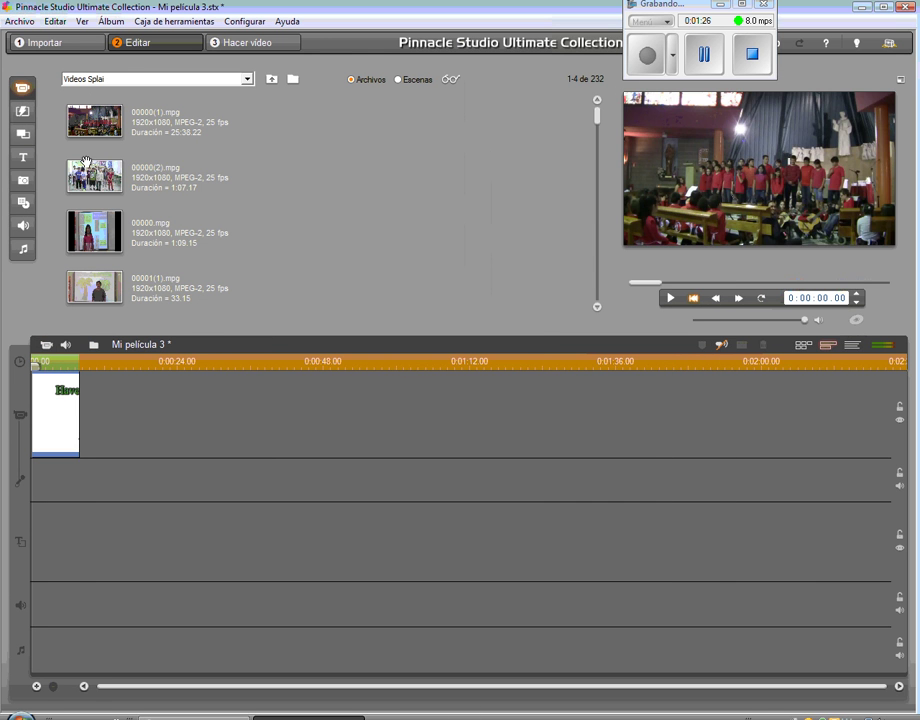
pyautogui.moveTo(95, 178); pyautogui.dragTo(118, 420)
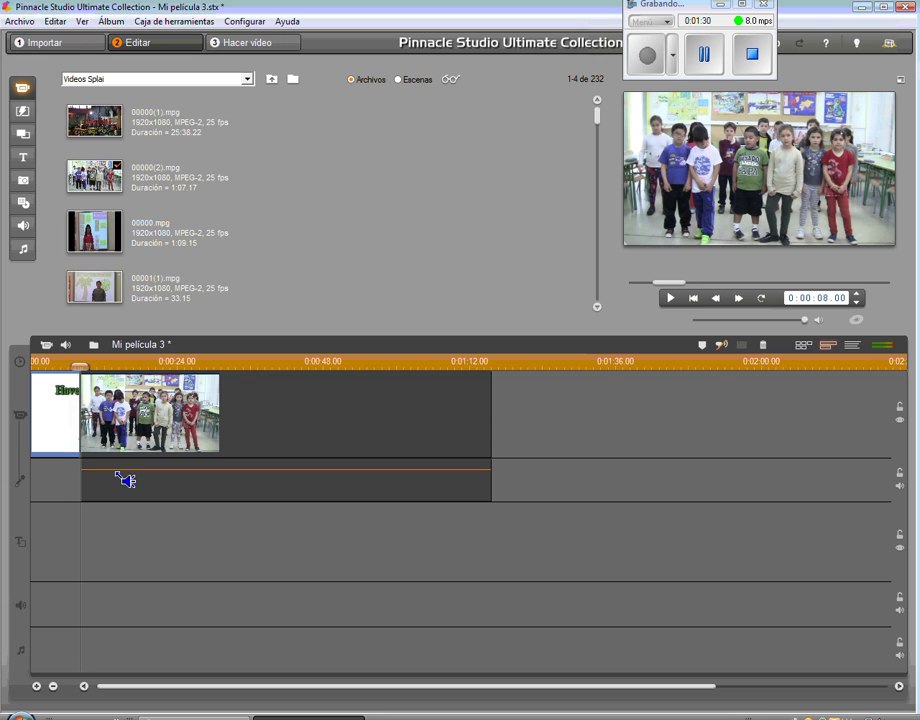
pyautogui.click(119, 470)
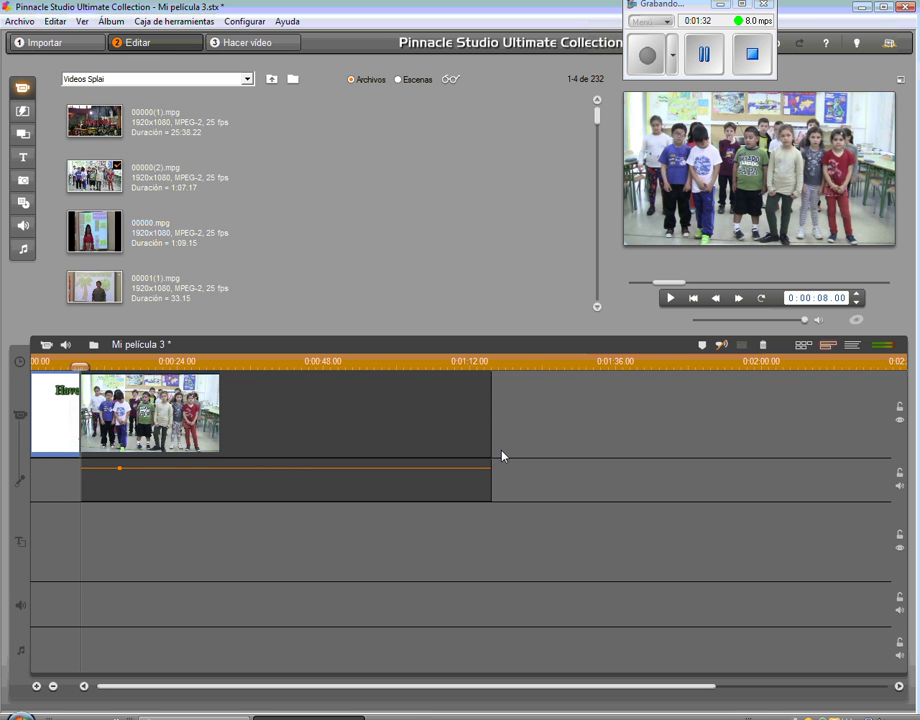
pyautogui.moveTo(265, 470); pyautogui.dragTo(264, 468)
pyautogui.click(470, 410)
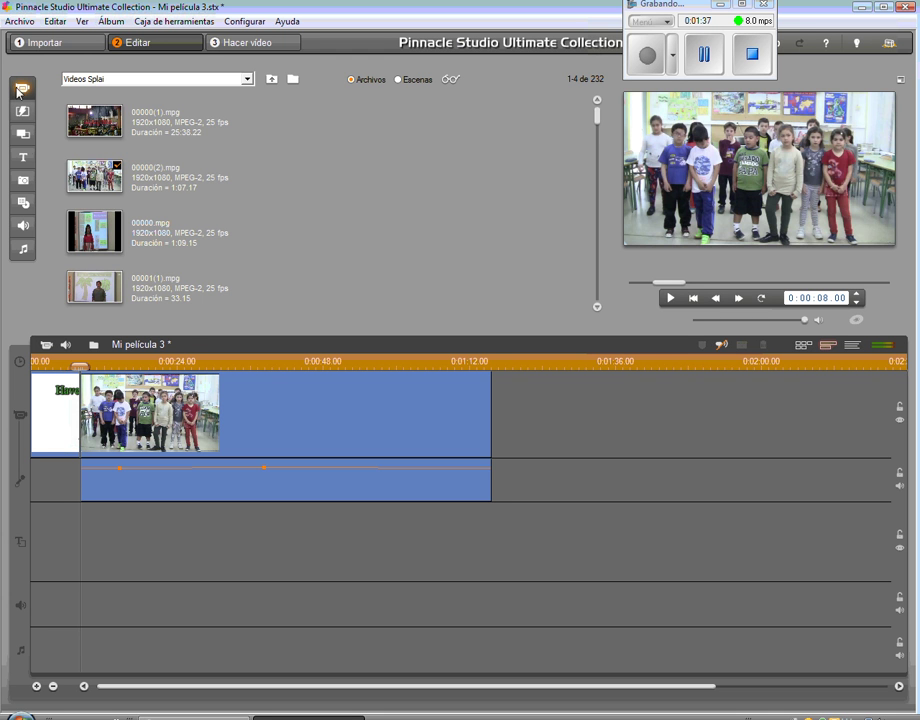
# Step: Place the "12 de Octubre" standard title right after the class clip on the video track and open it for editing
pyautogui.click(23, 157)
pyautogui.moveTo(100, 128)
pyautogui.mouseDown()
pyautogui.moveTo(351, 183)
pyautogui.moveTo(505, 379)
pyautogui.moveTo(500, 388)
pyautogui.moveTo(513, 382)
pyautogui.mouseUp()
pyautogui.doubleClick(515, 392)
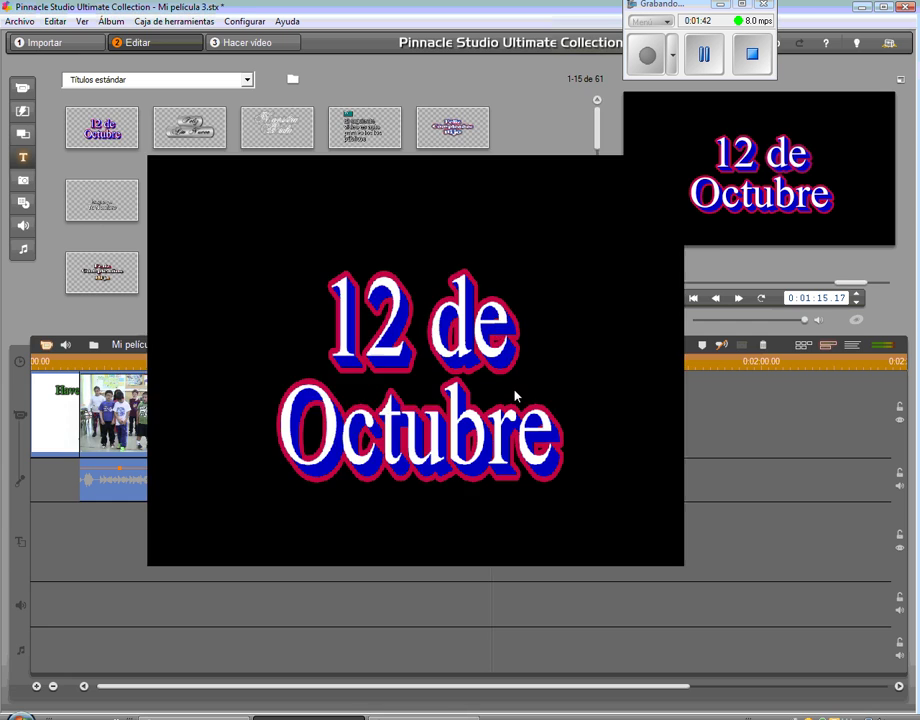
# Step: Replace the title text with "Performed by:" and, below it after a gap, "1st grade"
pyautogui.moveTo(540, 443); pyautogui.dragTo(288, 354)
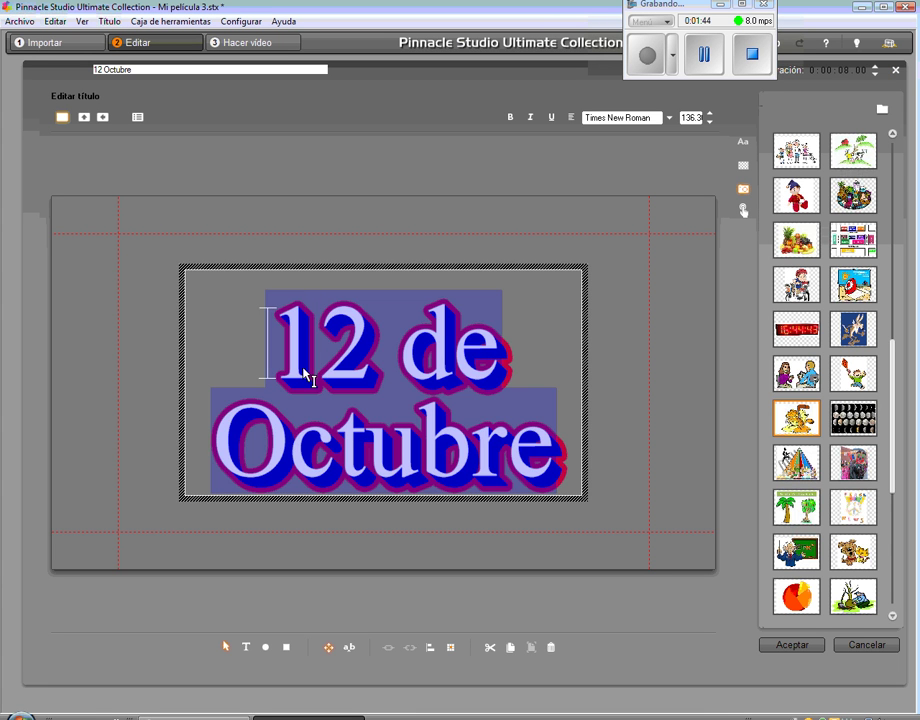
pyautogui.write('Performe')
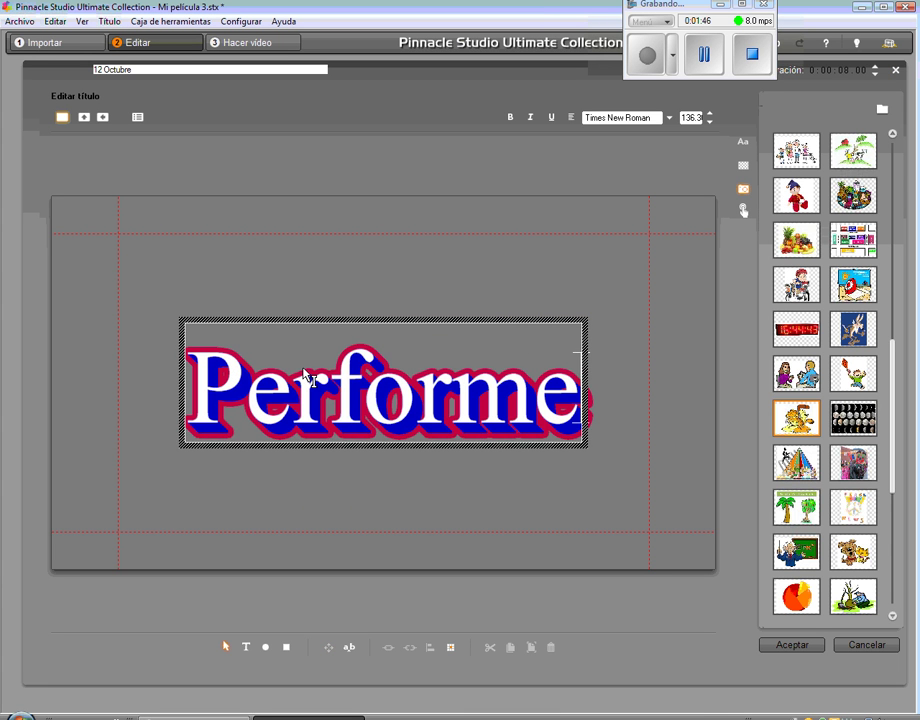
pyautogui.write('d by:')
pyautogui.press('Return')
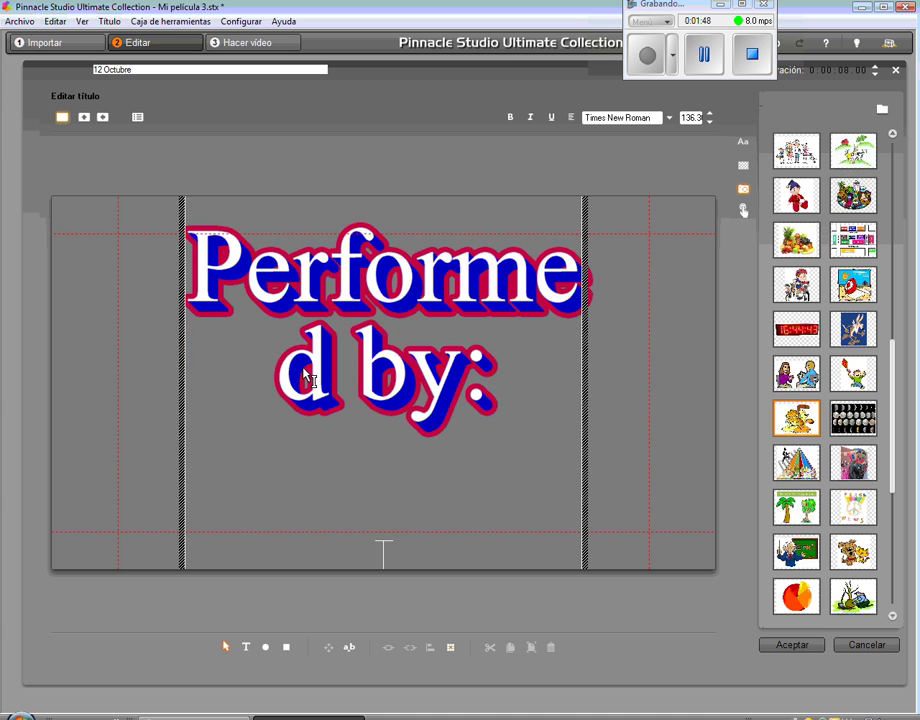
pyautogui.write('1st gra')
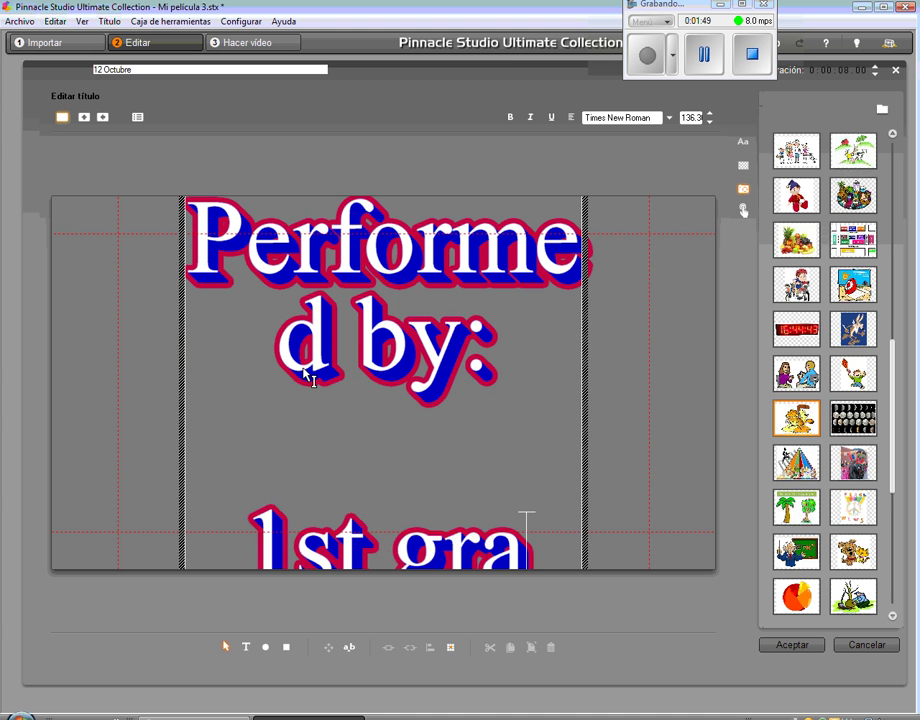
pyautogui.write('de')
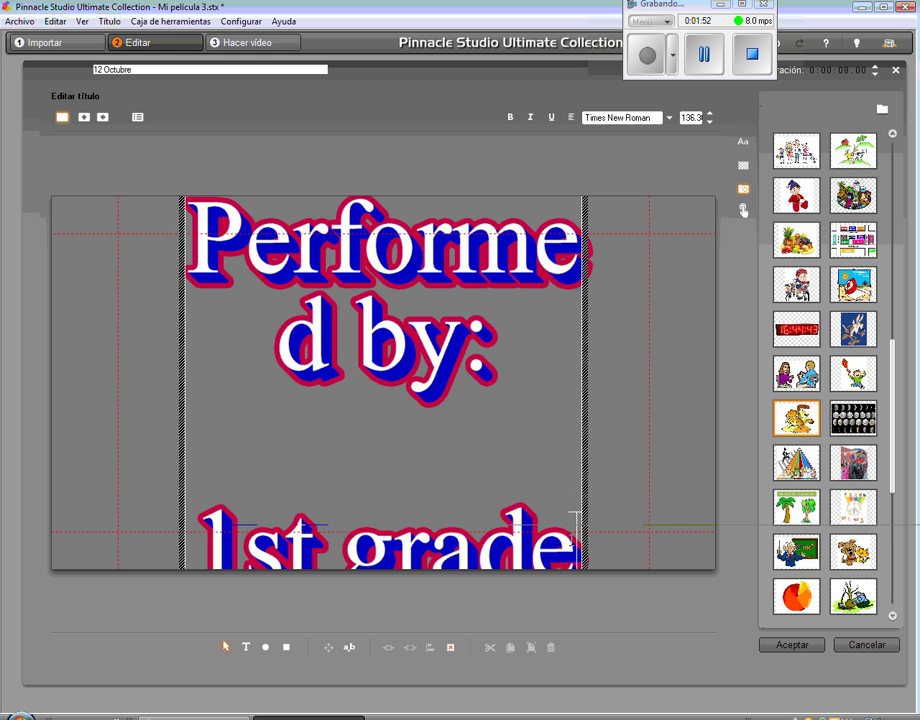
# Step: Shrink the credits text so "Performed by:" fits on one line, and place the text block in the middle of the frame
pyautogui.hotkey('ctrl', 'a')
pyautogui.click(710, 121)
pyautogui.click(710, 121)
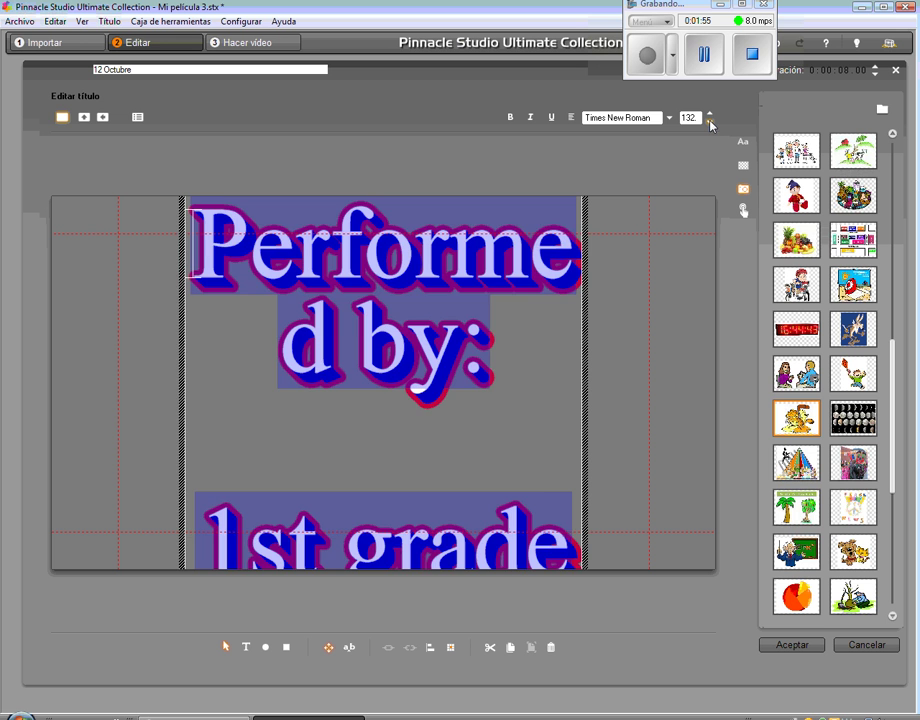
pyautogui.hotkey('ctrl', 'z')
pyautogui.moveTo(320, 268); pyautogui.dragTo(320, 226)
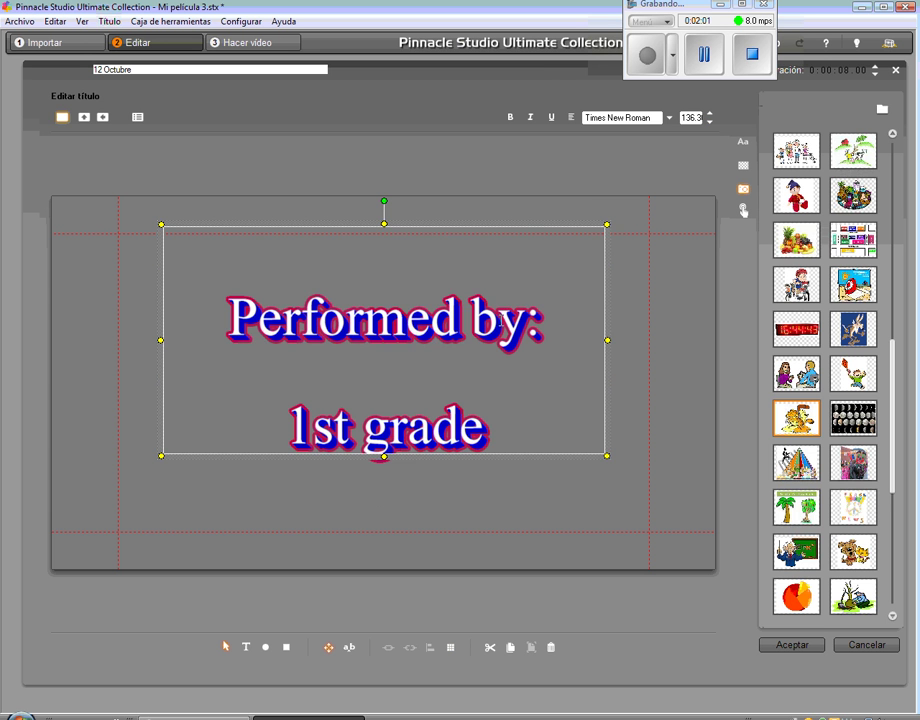
# Step: Apply the standard style with gold letters on a rounded black plate to "Performed by:"
pyautogui.moveTo(542, 318); pyautogui.dragTo(229, 318)
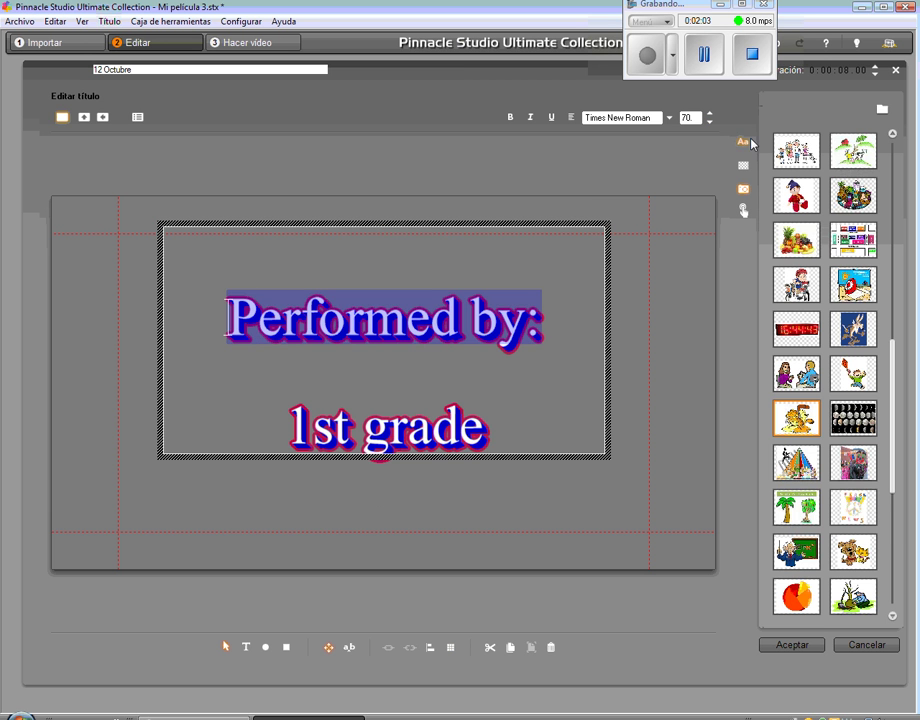
pyautogui.click(747, 142)
pyautogui.click(845, 477)
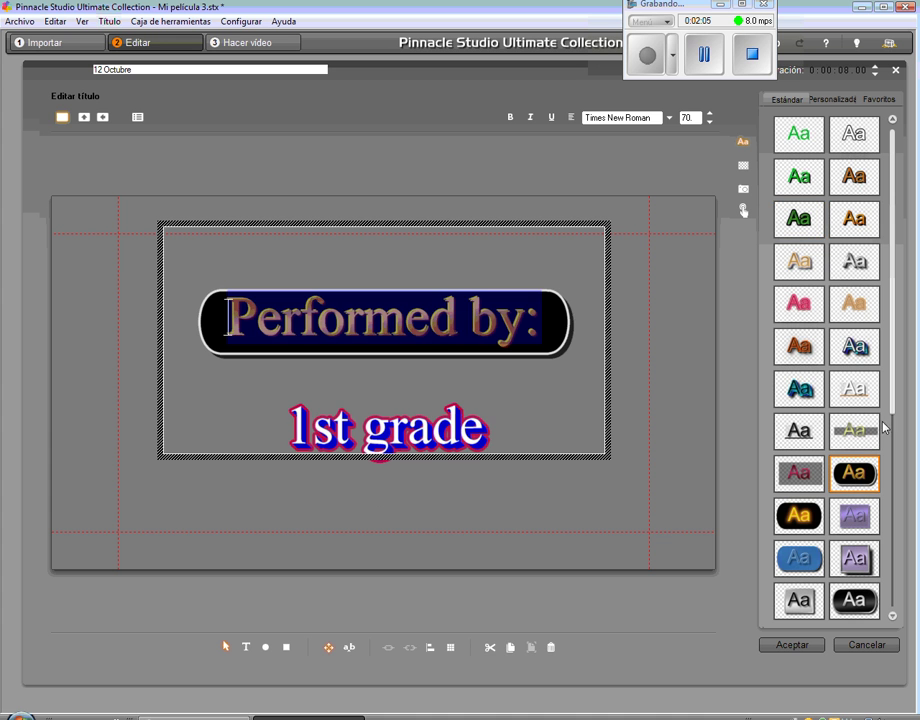
# Step: Apply the crimson-shadow variant of the white-lettered standard style to "1st grade"
pyautogui.moveTo(484, 418); pyautogui.dragTo(285, 425)
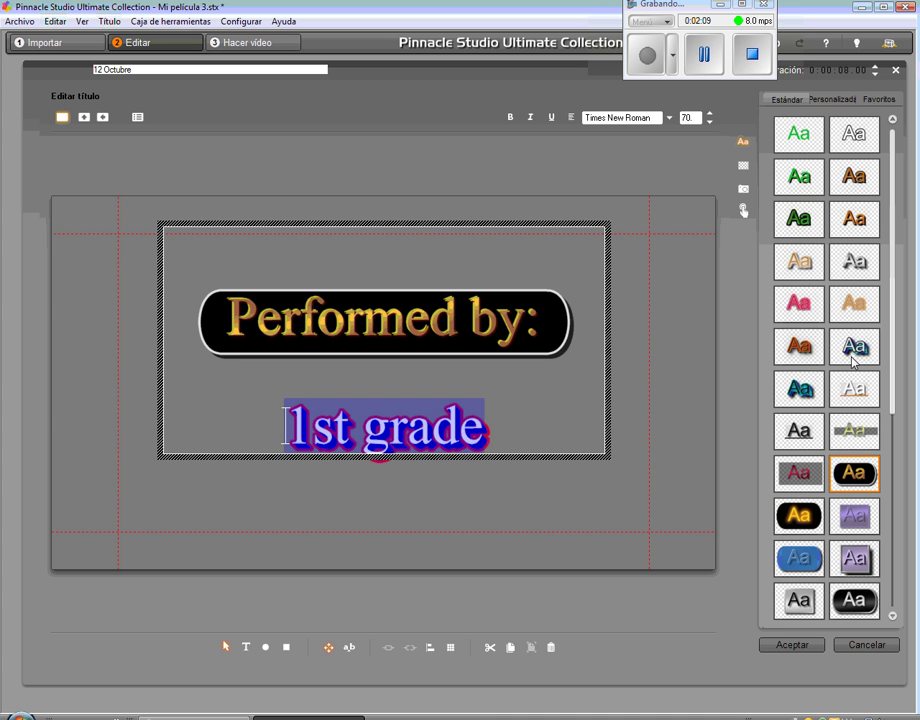
pyautogui.moveTo(853, 363)
pyautogui.click(740, 380)
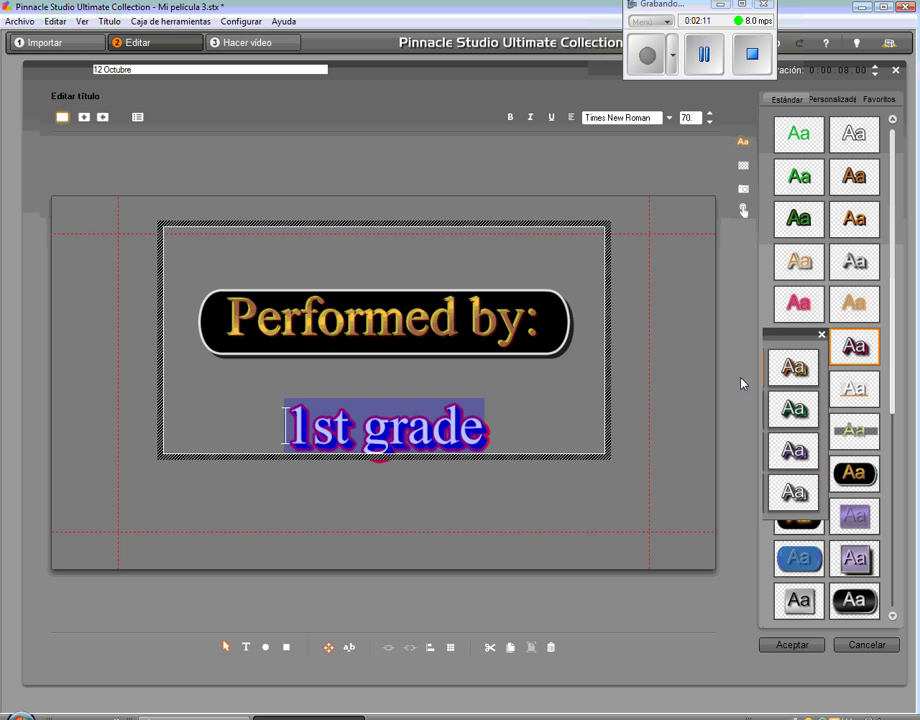
pyautogui.click(641, 416)
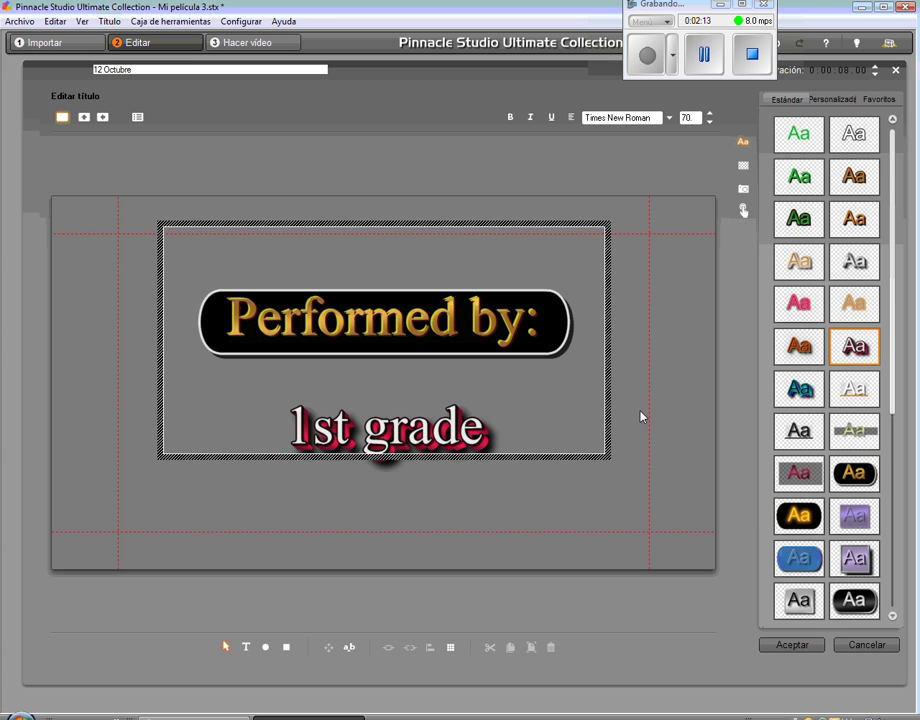
# Step: Give the closing title a solid white background colour
pyautogui.click(743, 165)
pyautogui.click(803, 108)
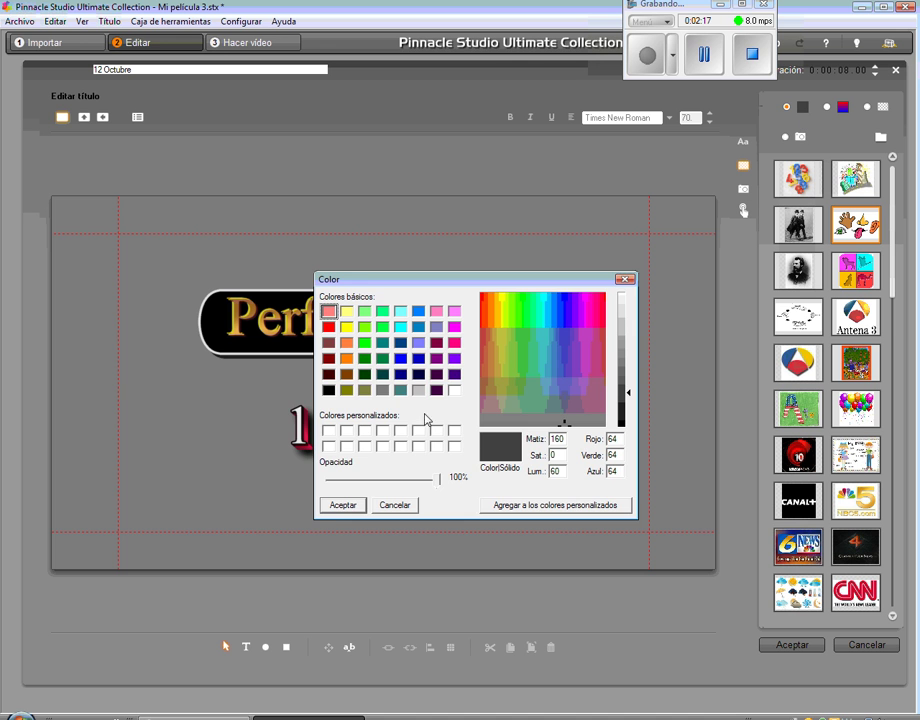
pyautogui.click(454, 390)
pyautogui.click(342, 505)
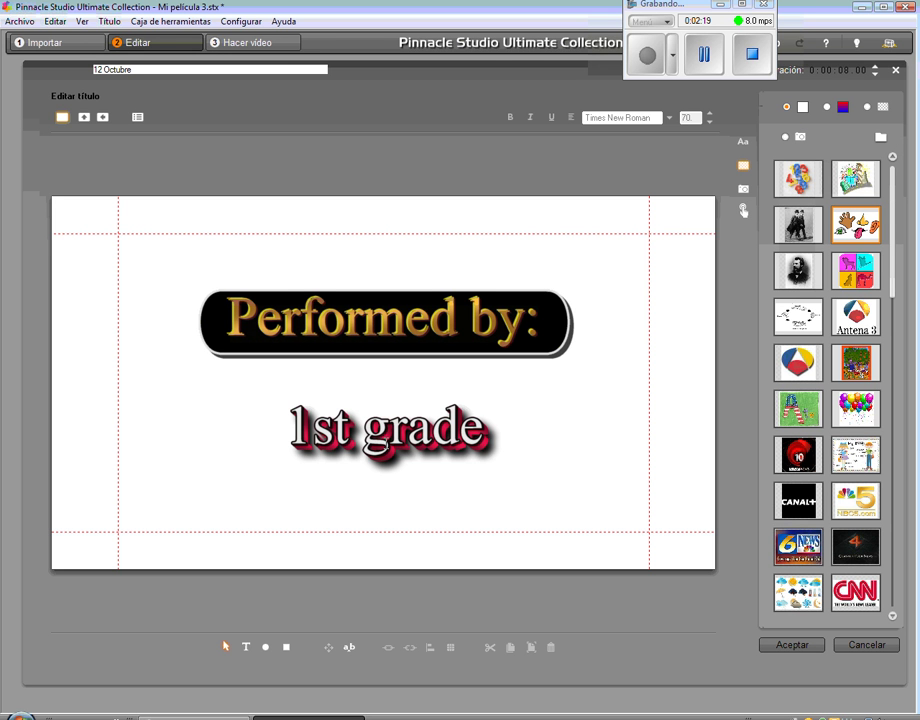
# Step: Turn the closing title into a roll, accept it and play it back from the timeline
pyautogui.click(83, 117)
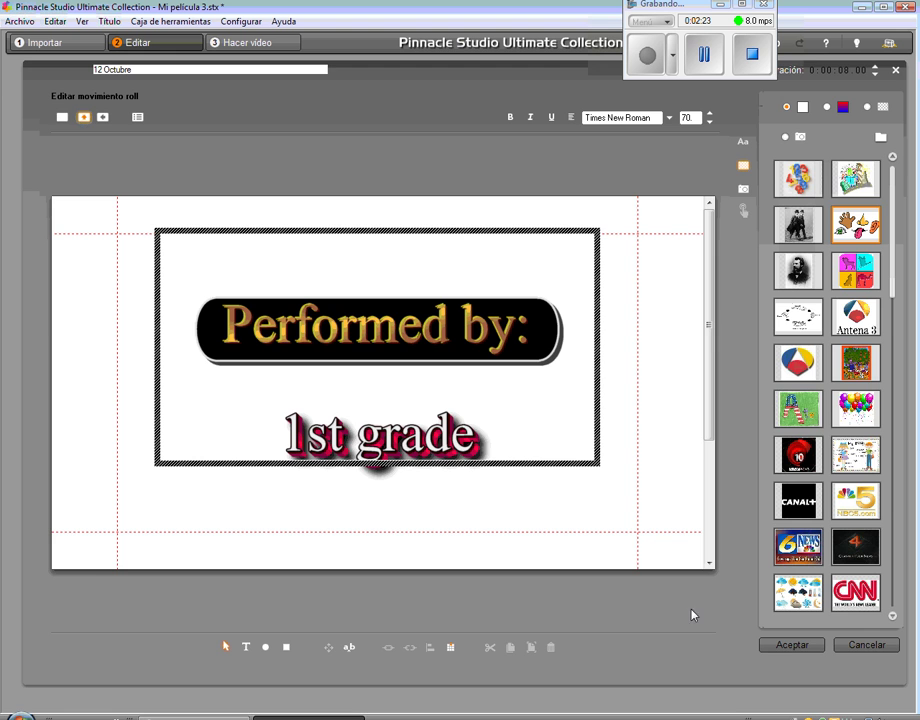
pyautogui.click(791, 647)
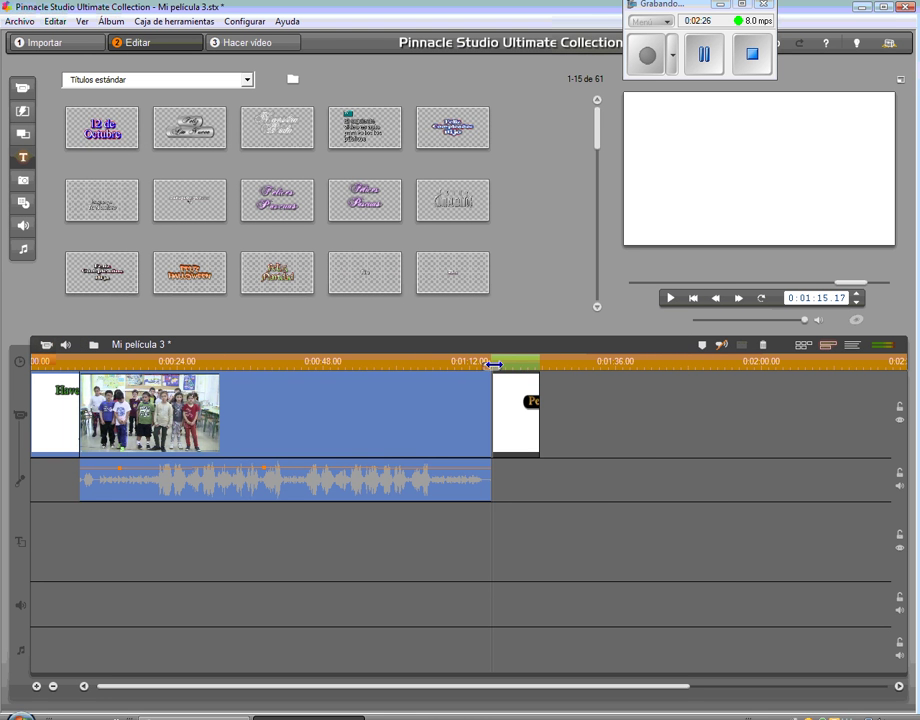
pyautogui.click(669, 298)
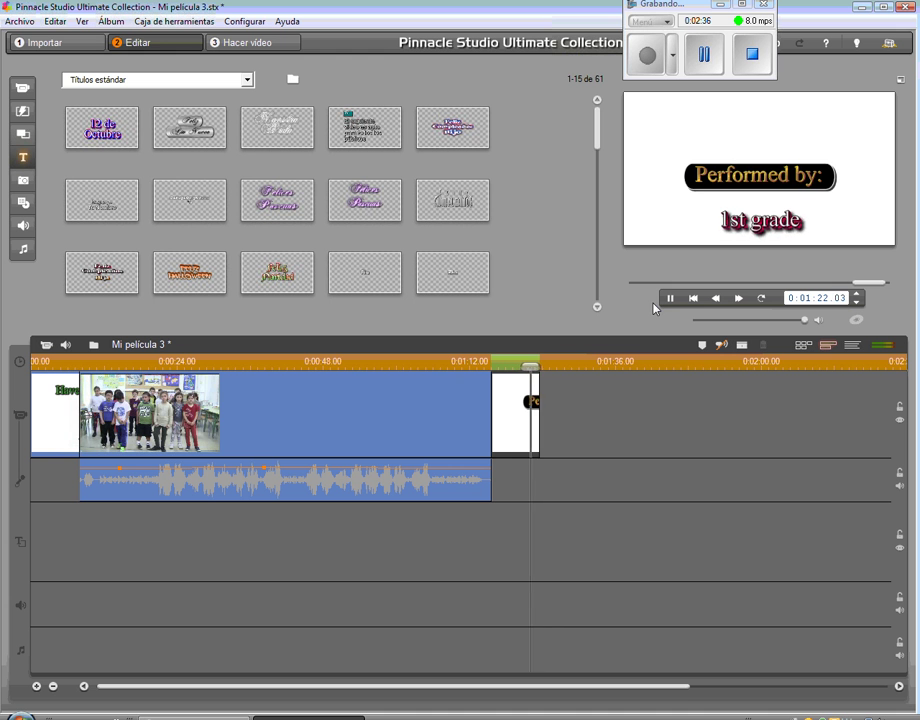
pyautogui.click(669, 298)
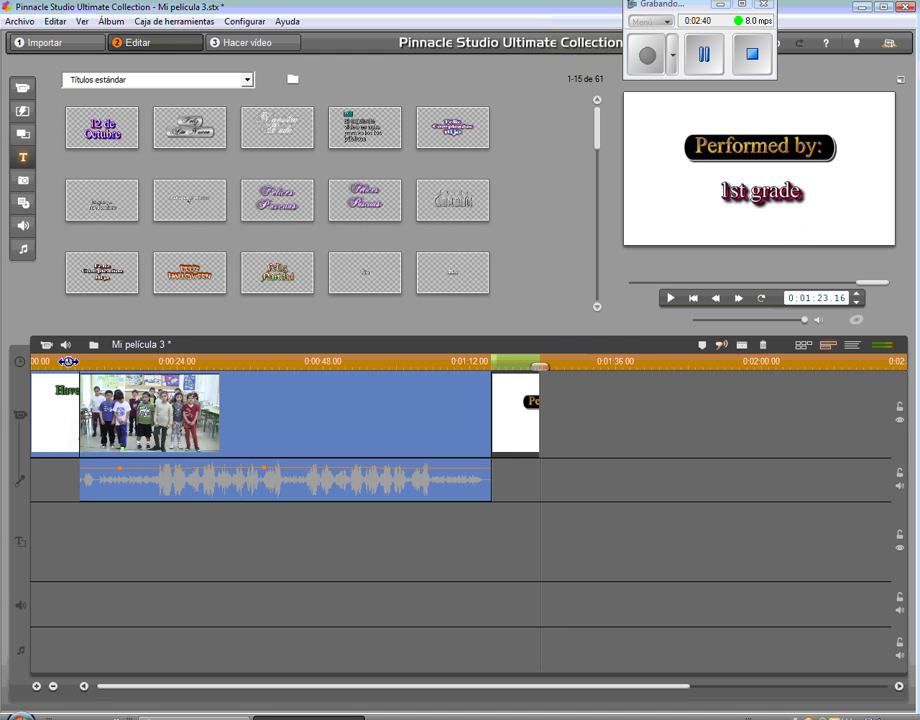
# Step: Insert the 2D transition with the crossed-triangles symbol between the opening title and the class clip, and preview it
pyautogui.click(22, 111)
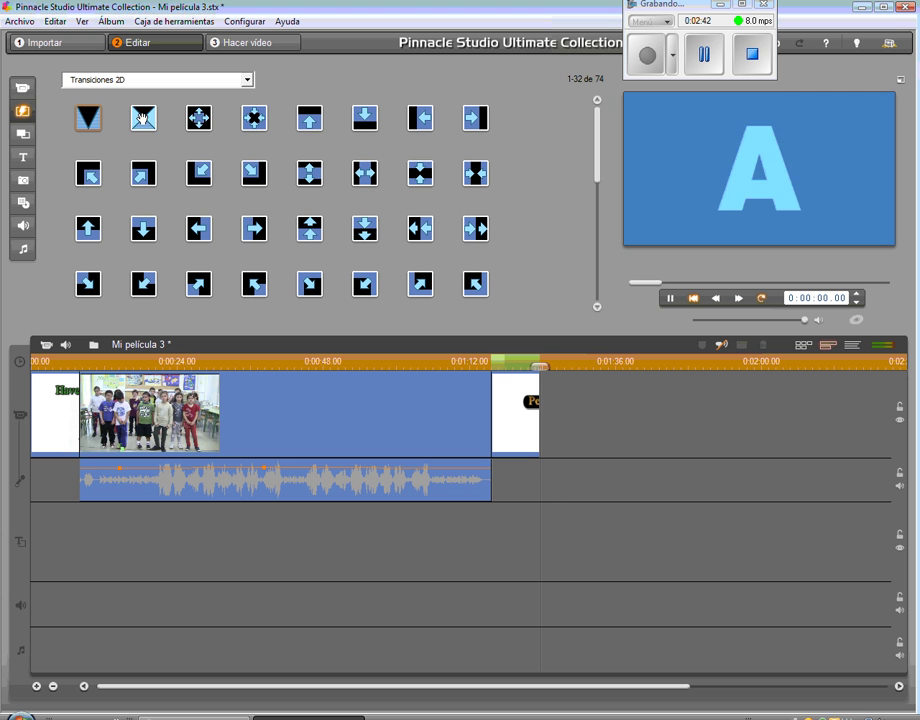
pyautogui.moveTo(90, 115); pyautogui.dragTo(66, 366)
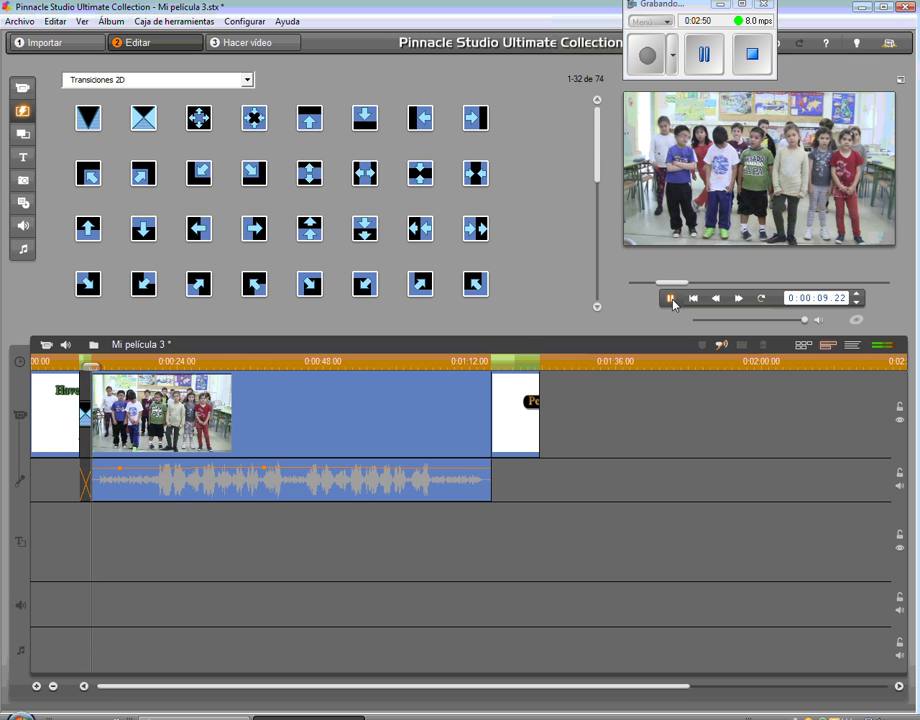
pyautogui.click(671, 299)
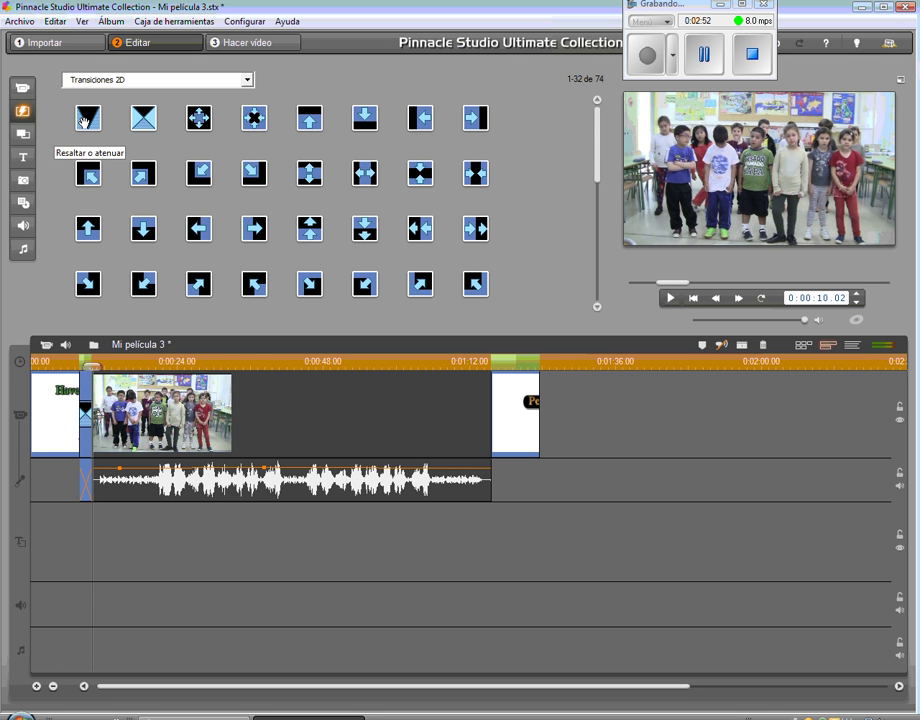
# Step: Insert the right-arrow 2D transition from the first row between the class clip and the closing title, and preview it
pyautogui.moveTo(476, 118); pyautogui.dragTo(468, 363)
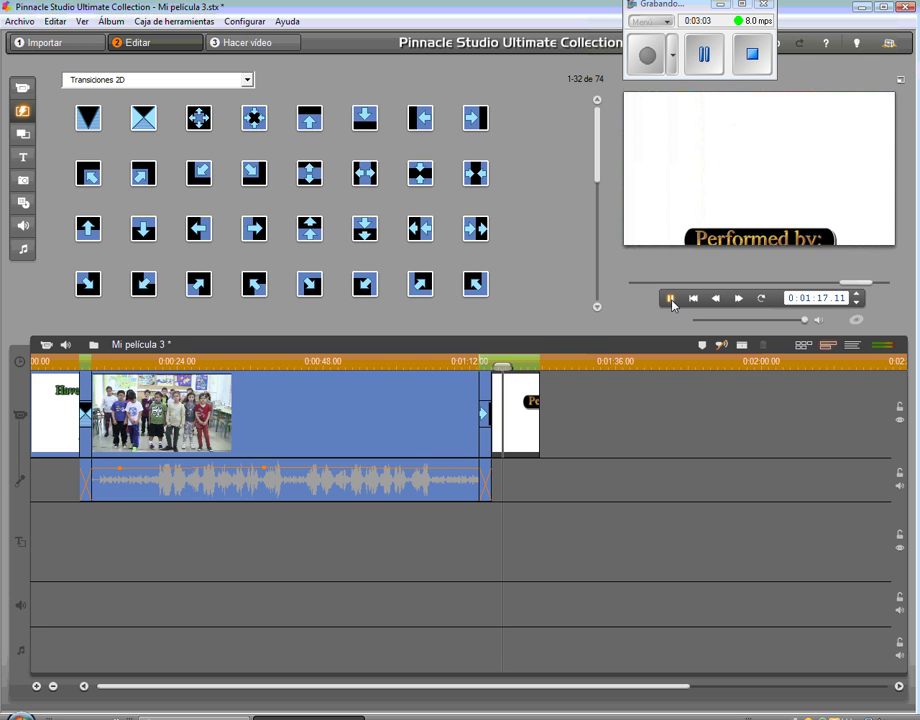
pyautogui.click(671, 299)
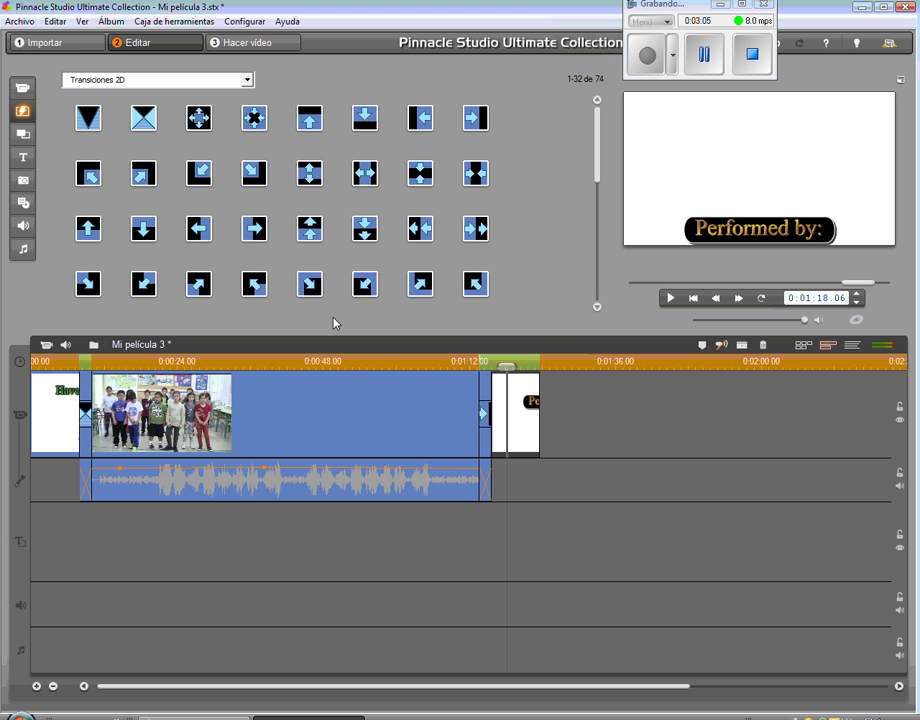
# Step: Set up the movie output as a file of type MPEG-2
pyautogui.click(242, 43)
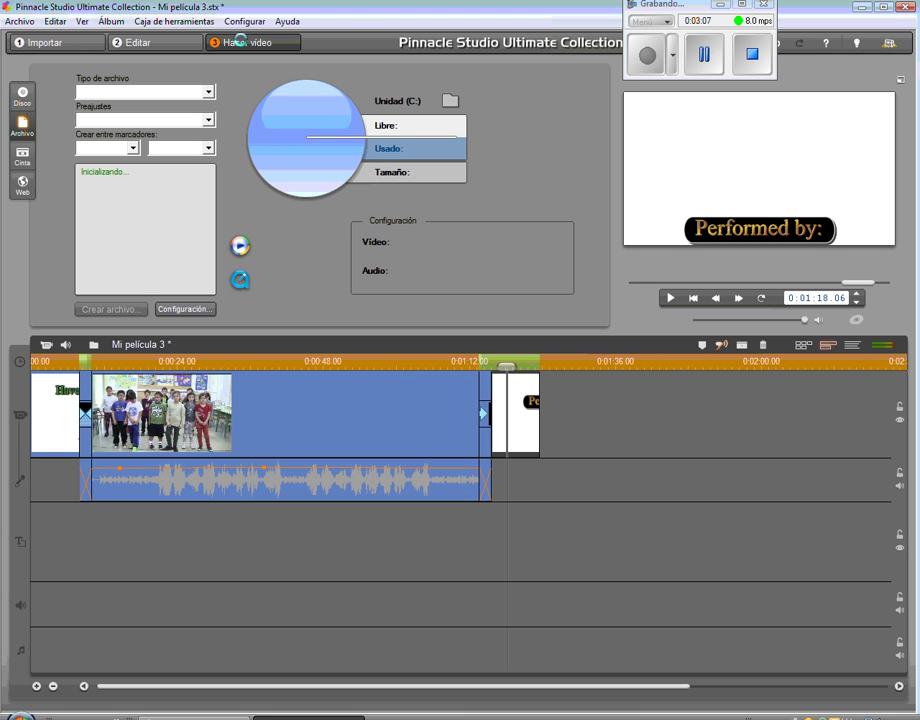
pyautogui.click(208, 91)
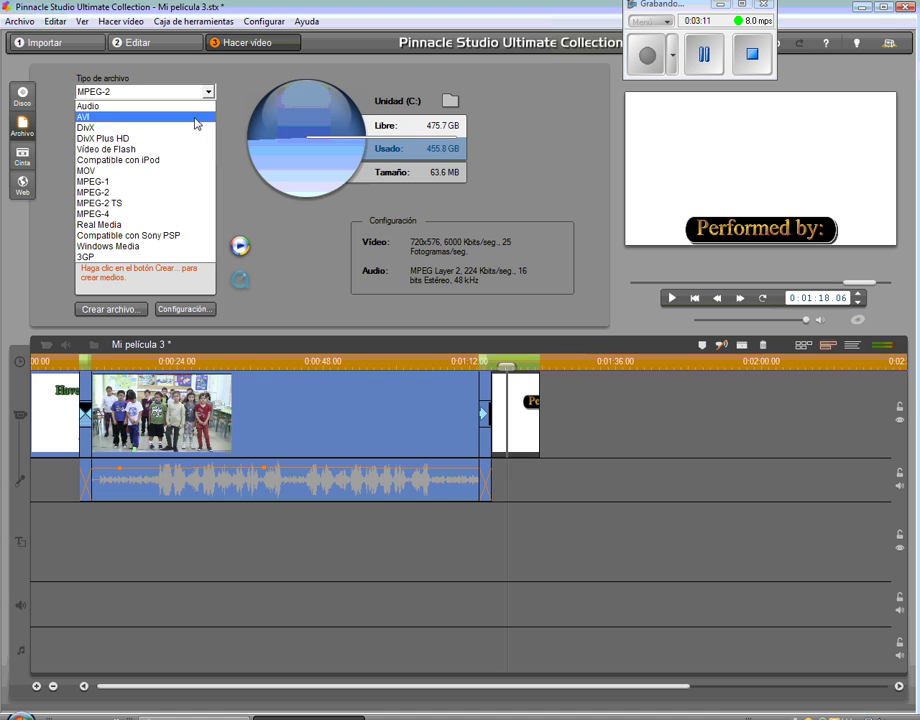
pyautogui.click(170, 196)
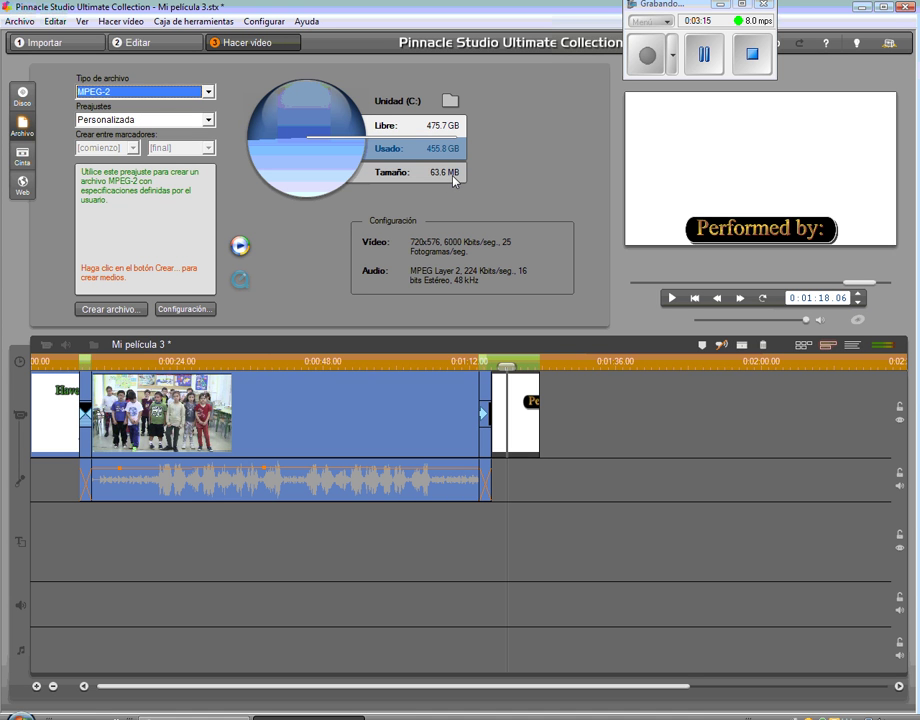
# Step: Create the movie file in the Comiat 2014 folder under the name "Have you got a pet.mpg"
pyautogui.click(112, 310)
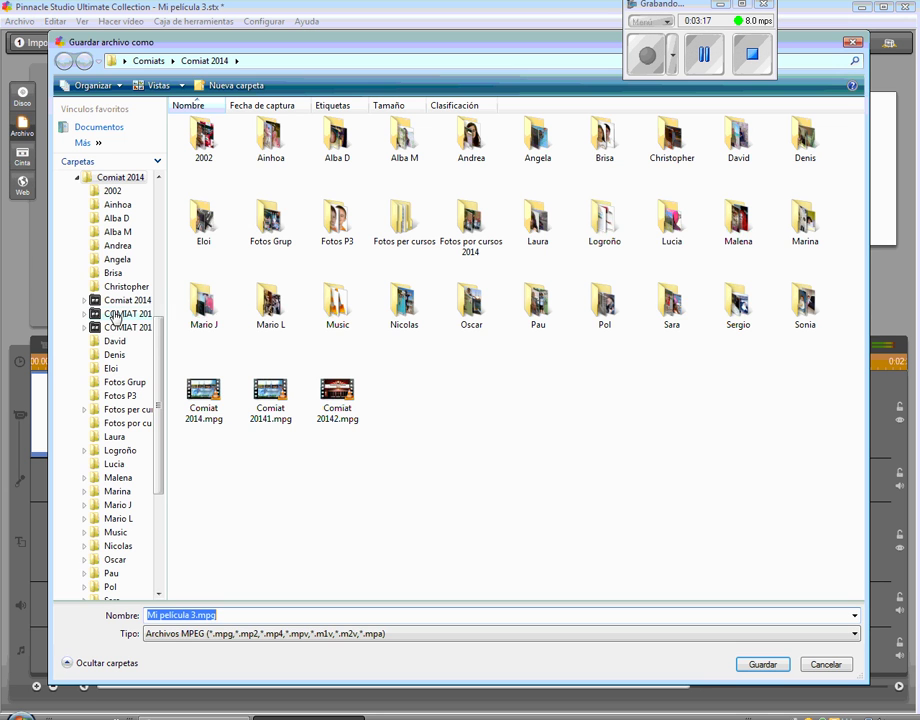
pyautogui.click(196, 615)
pyautogui.moveTo(196, 615); pyautogui.dragTo(148, 615)
pyautogui.write('Have you got a ')
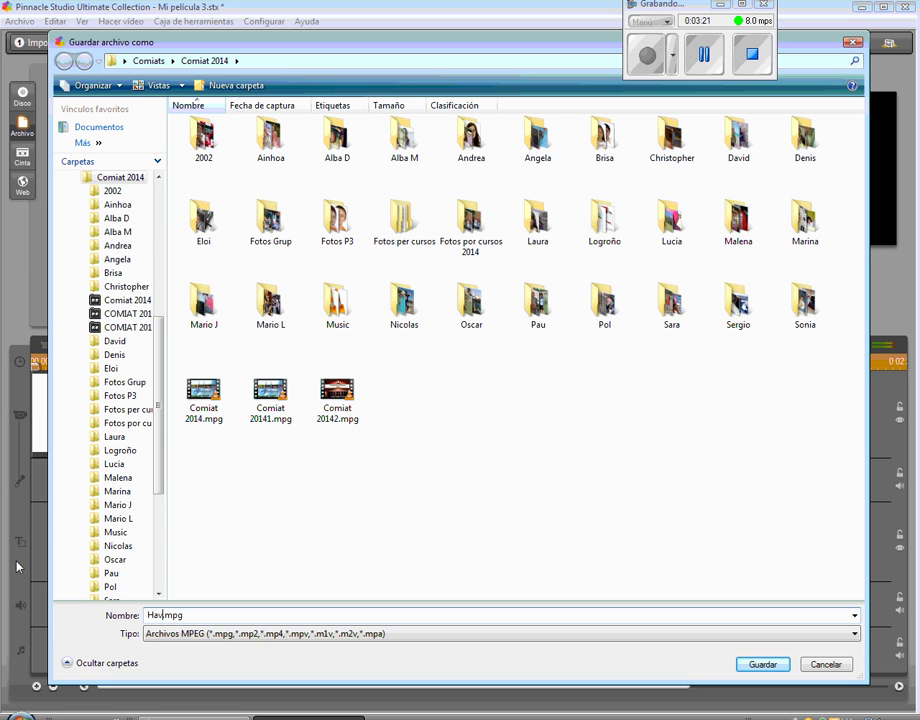
pyautogui.write('pet')
pyautogui.click(762, 665)
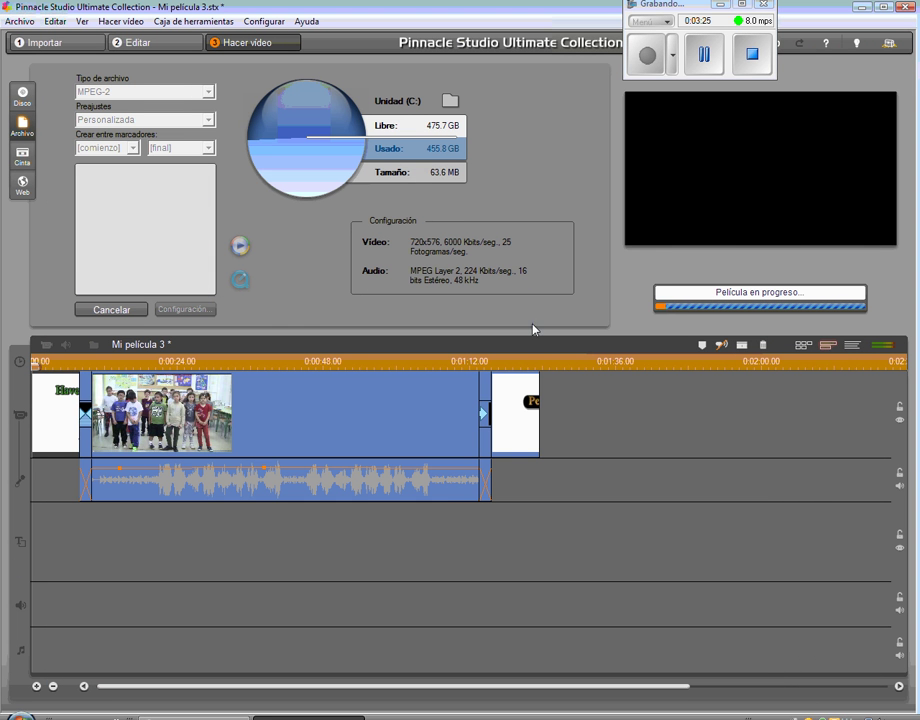